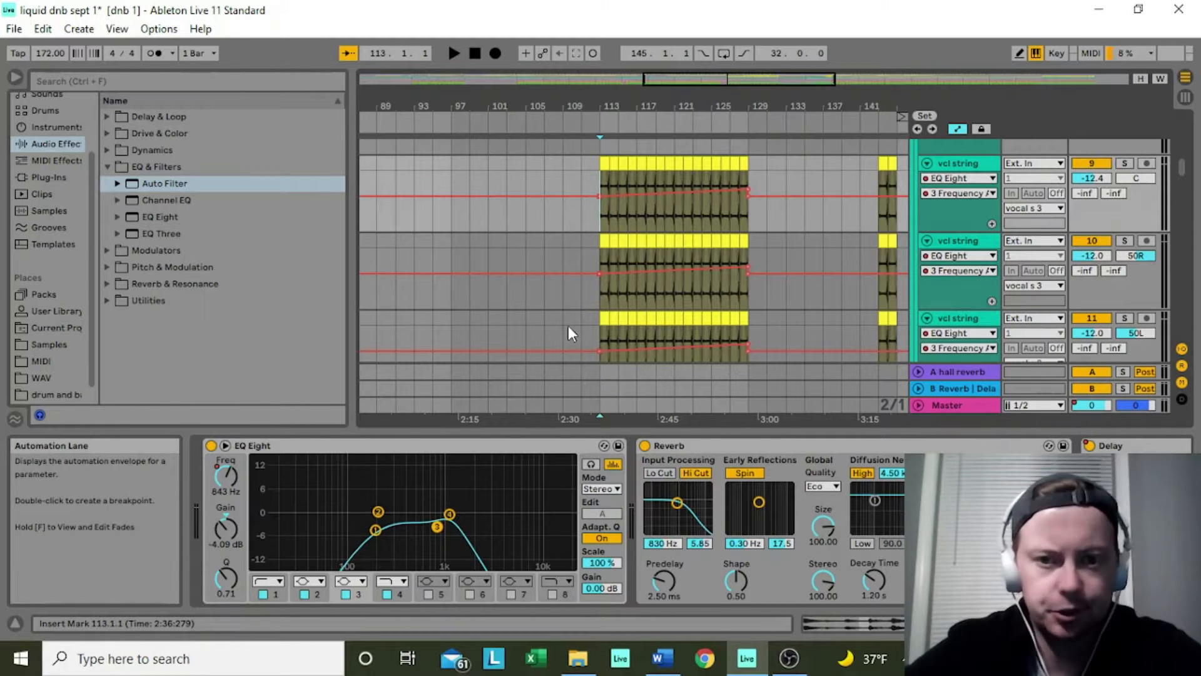
Step: Play the arrangement from bar 113 and solo the vocal s 3 group to hear its filtered vocal strings
key(space)
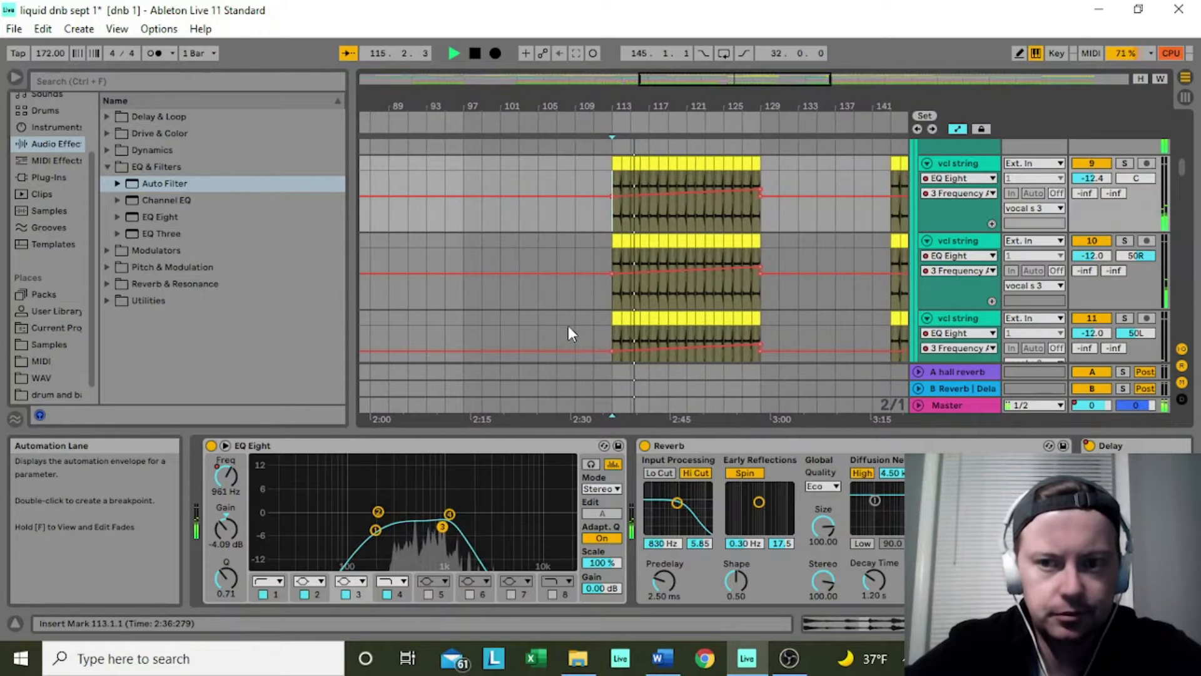
scroll(1110, 179, up, 3)
click(1124, 211)
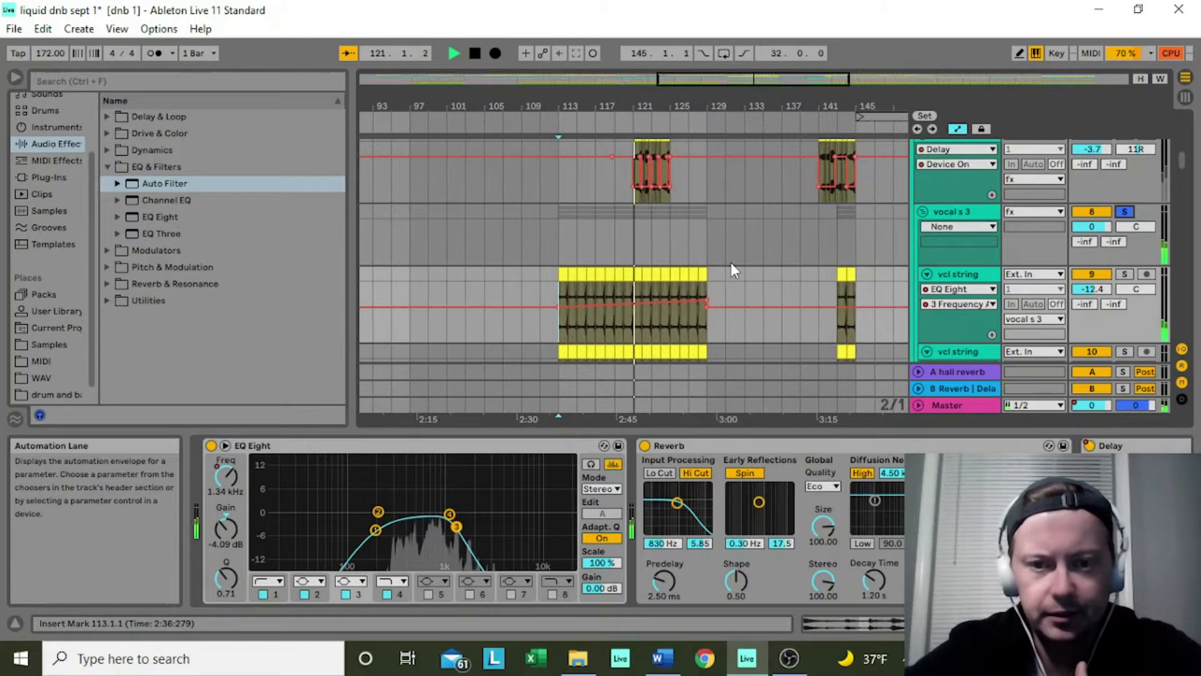
key(space)
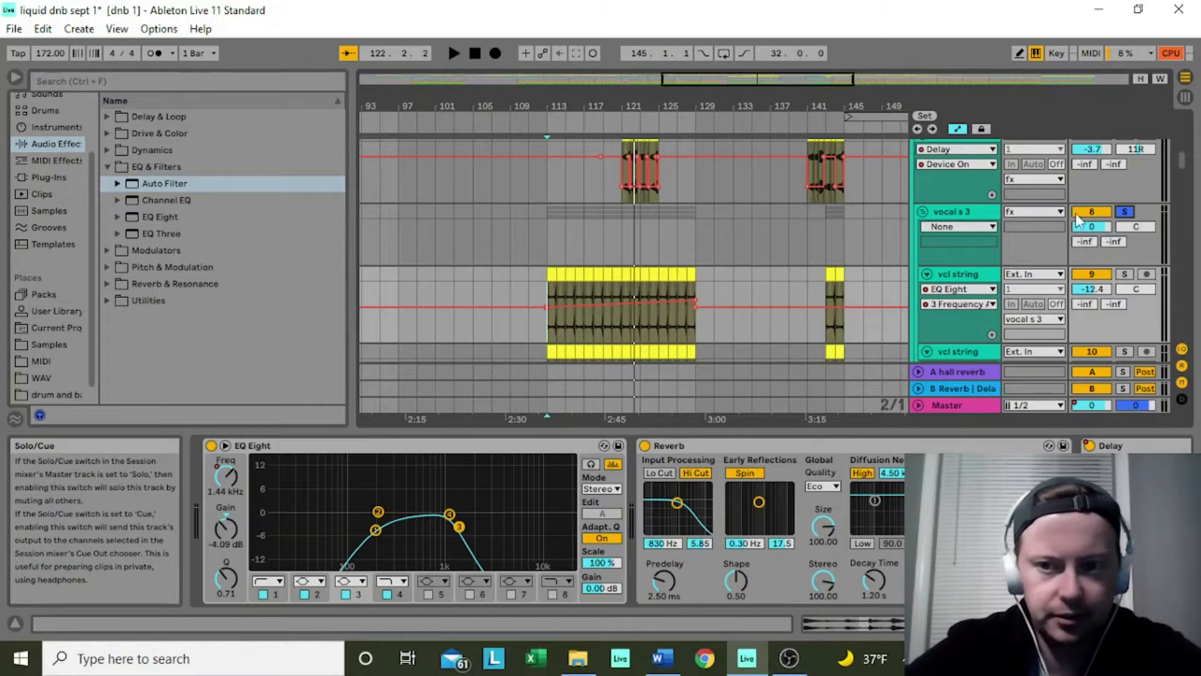
Step: Add an Auto Filter to the vocal s 3 group and set its low-pass to 1.78 kHz with 28% resonance
click(967, 216)
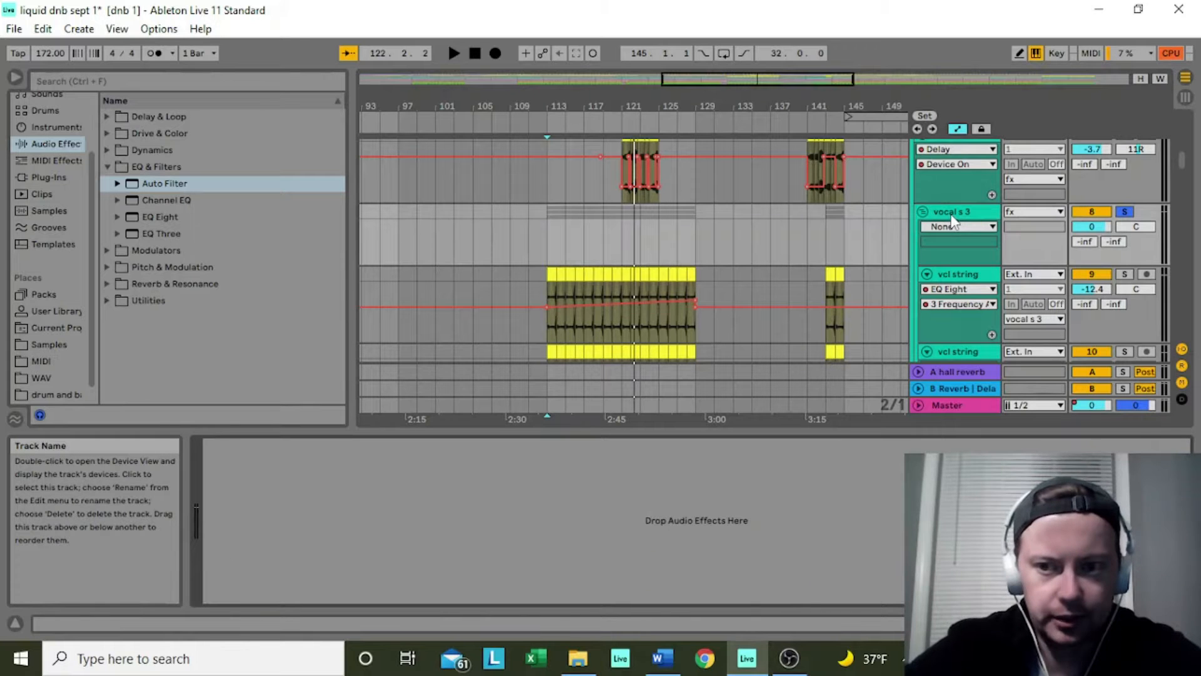
double_click(143, 184)
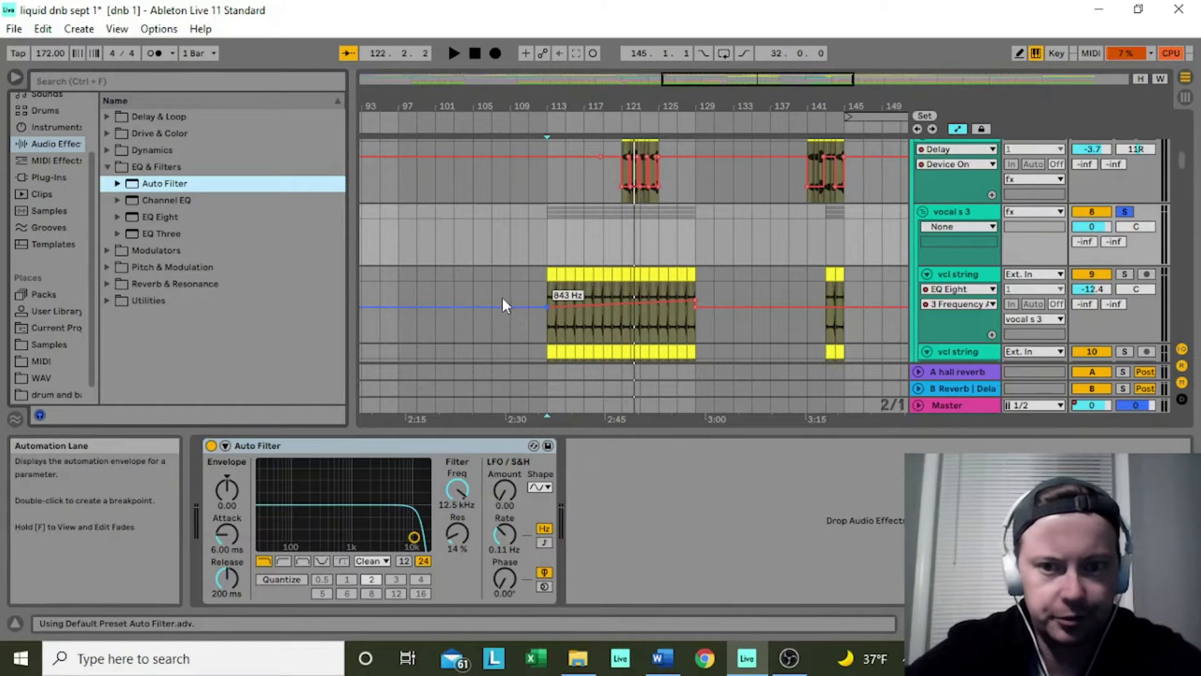
scroll(501, 297, down, 4)
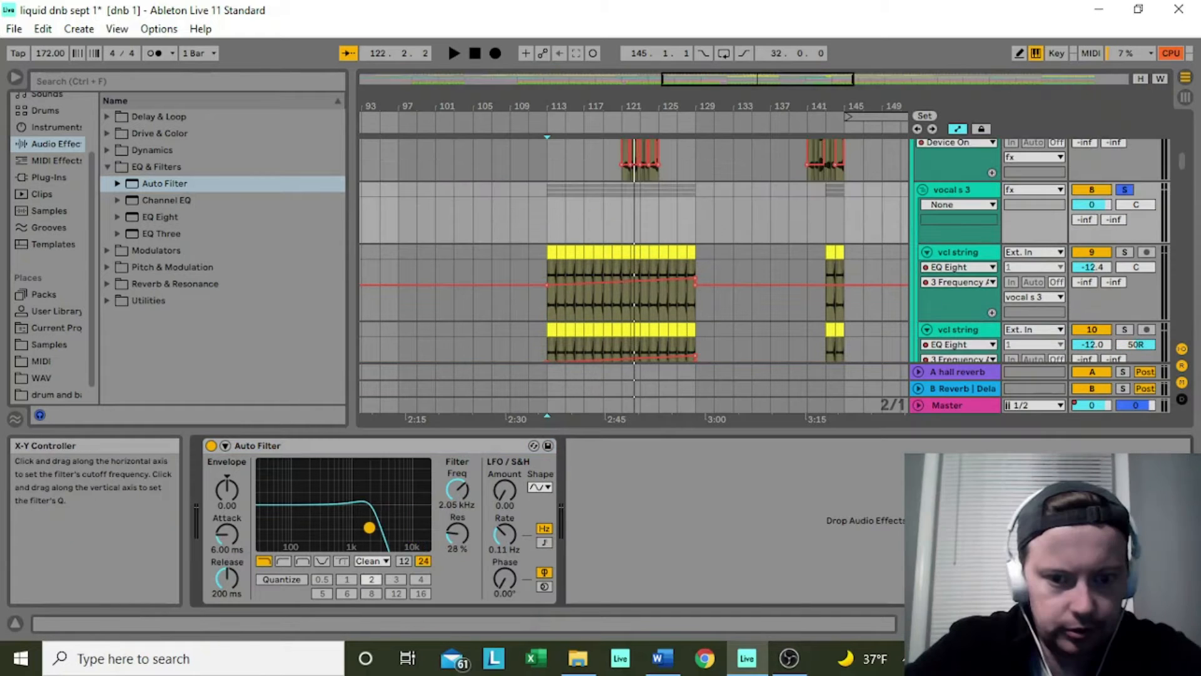
drag(369, 527, 366, 527)
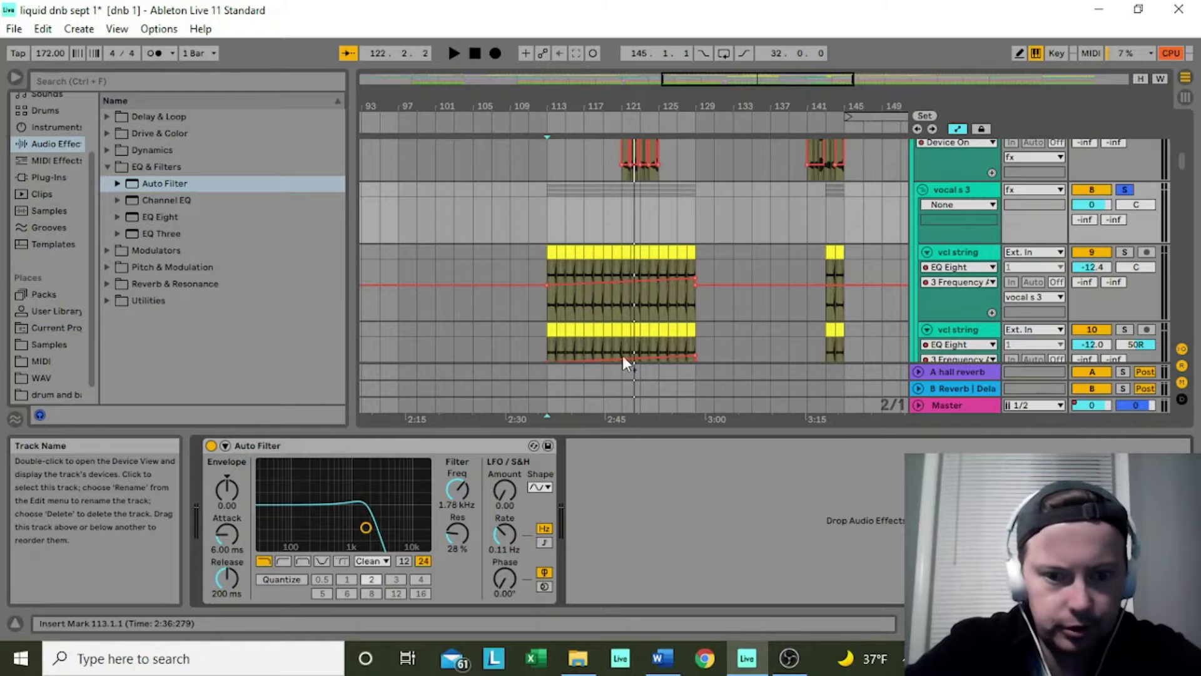
Step: Automate the vocal s 3 group's Auto Filter frequency with a slight rise from 1.78 kHz at bar 113 to bar 129
click(959, 204)
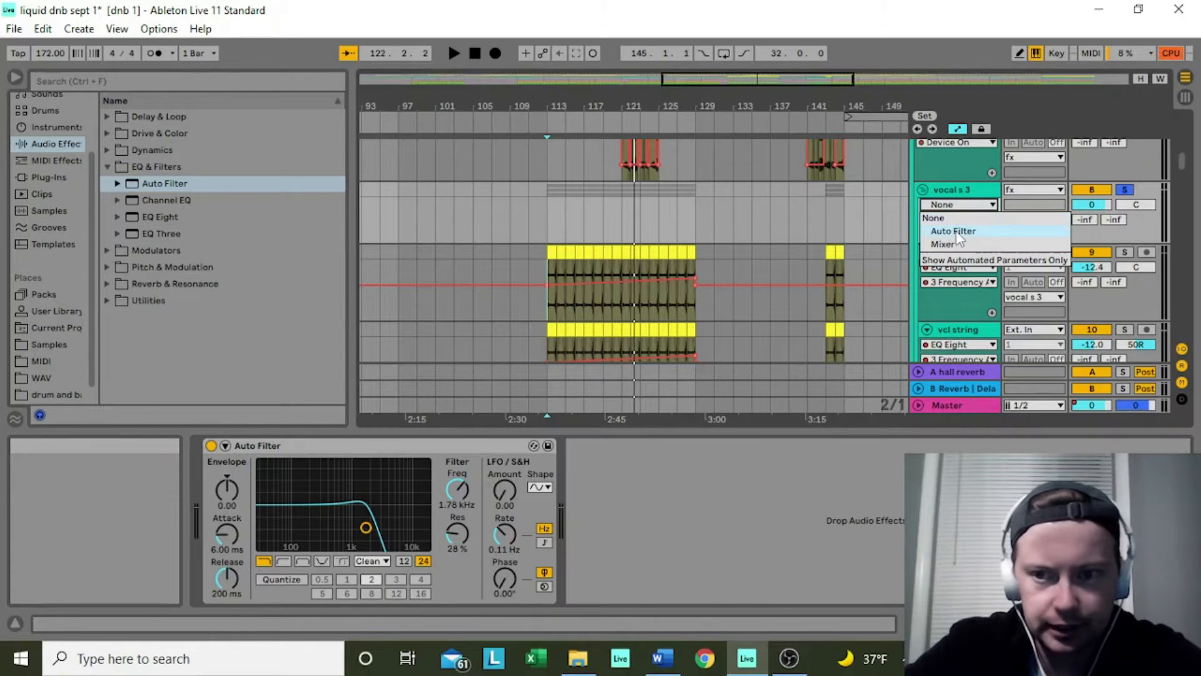
click(958, 235)
click(959, 219)
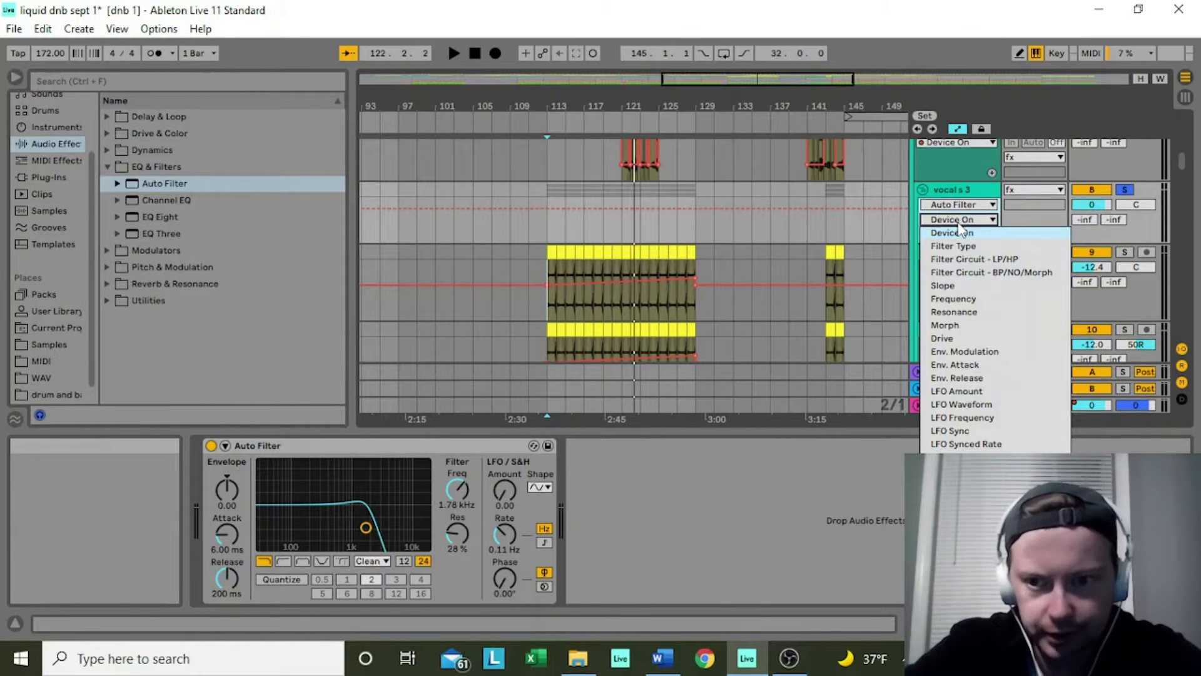
click(953, 300)
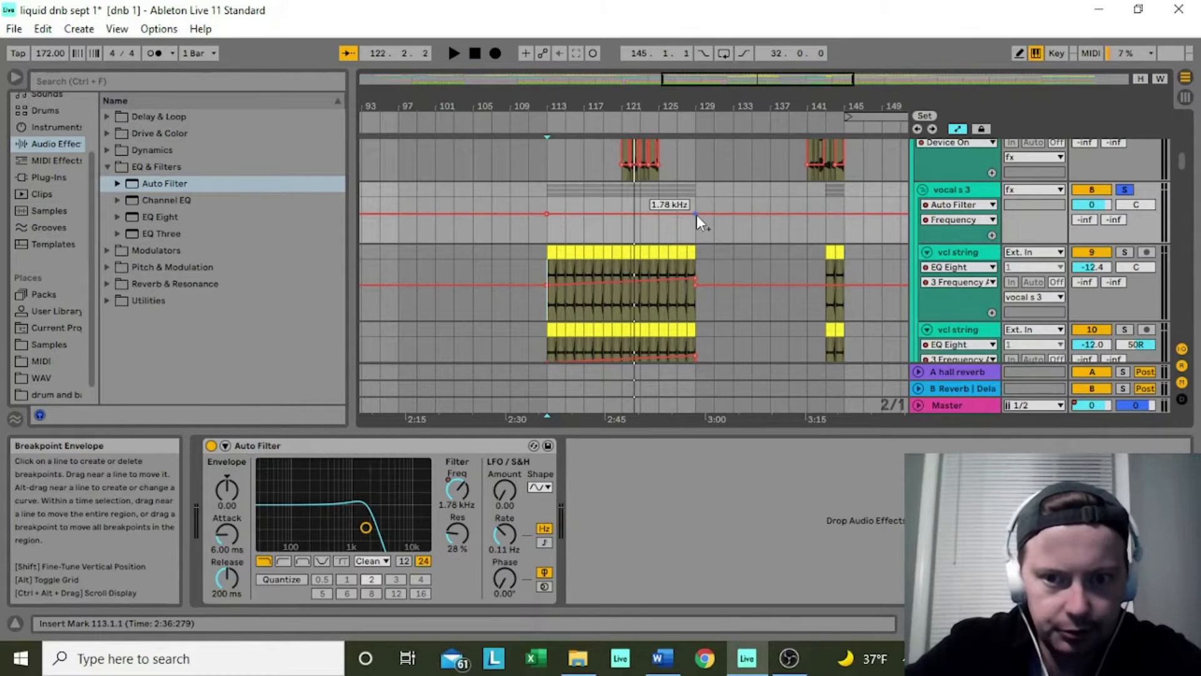
drag(695, 213, 695, 207)
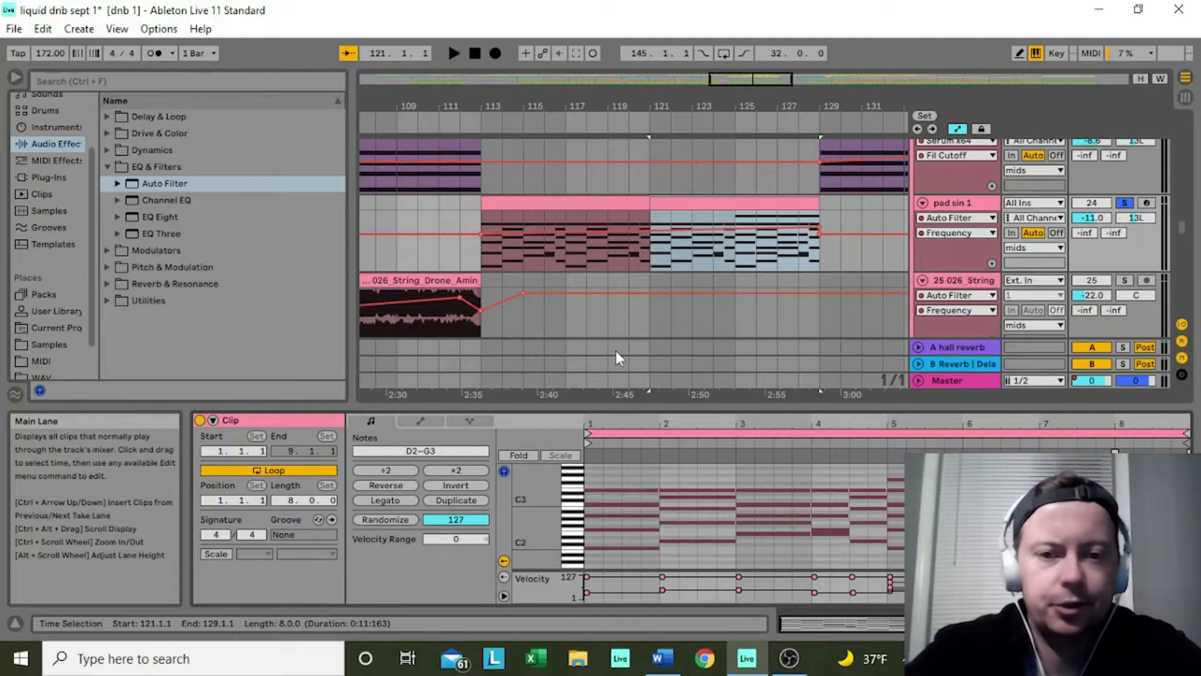
Step: Play the pad sin 1 part from bar 113, first in the full mix and then soloed
click(482, 259)
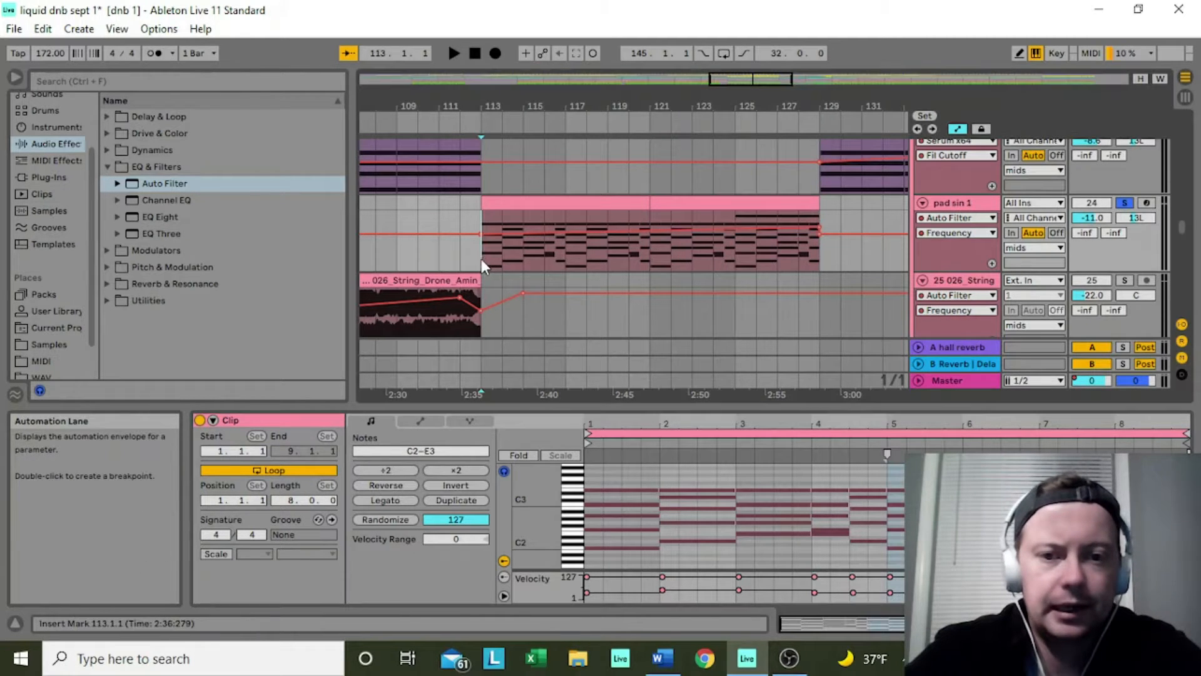
click(1125, 204)
key(space)
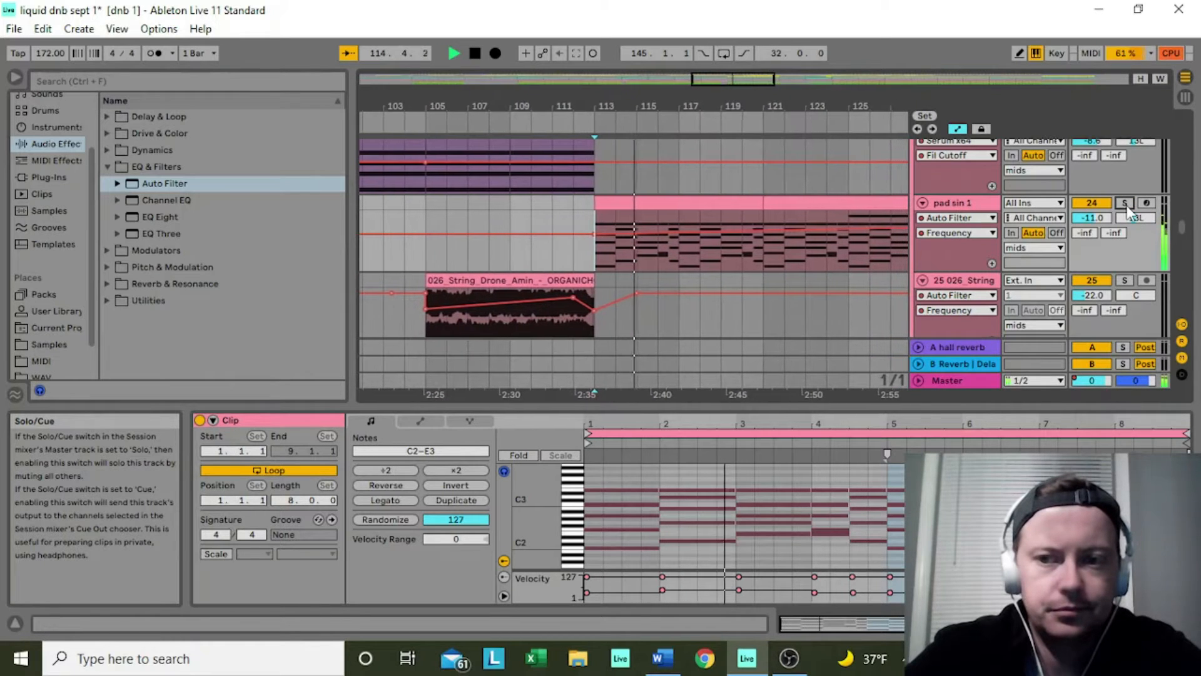
click(1125, 204)
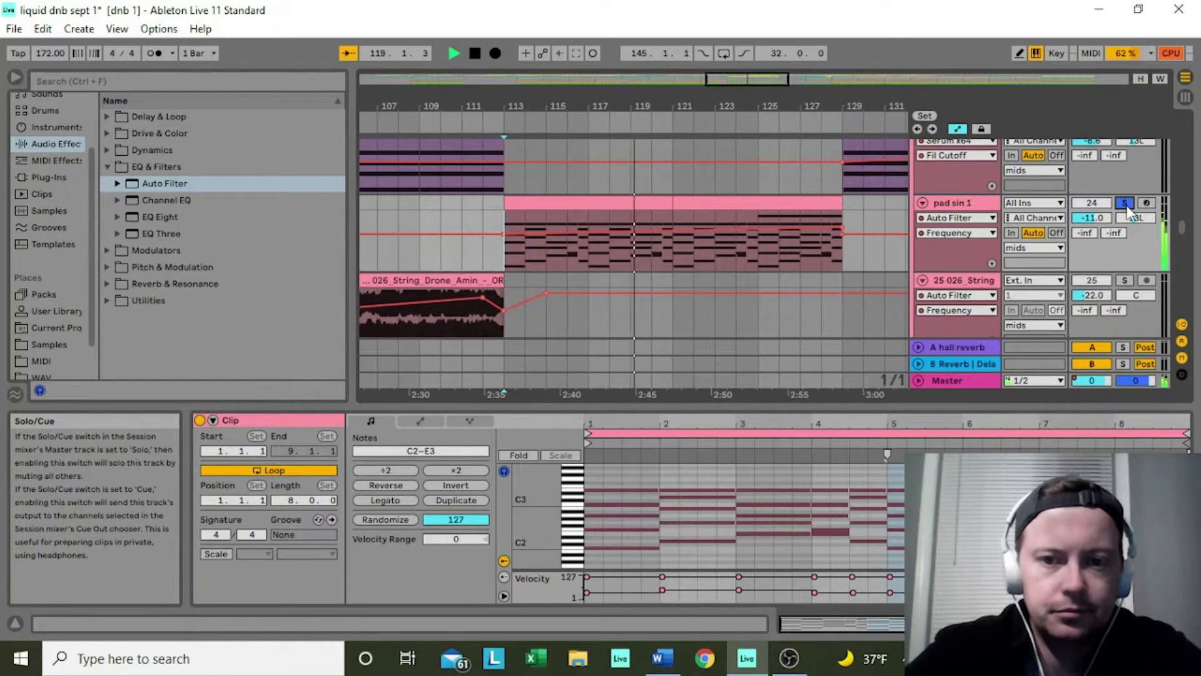
key(space)
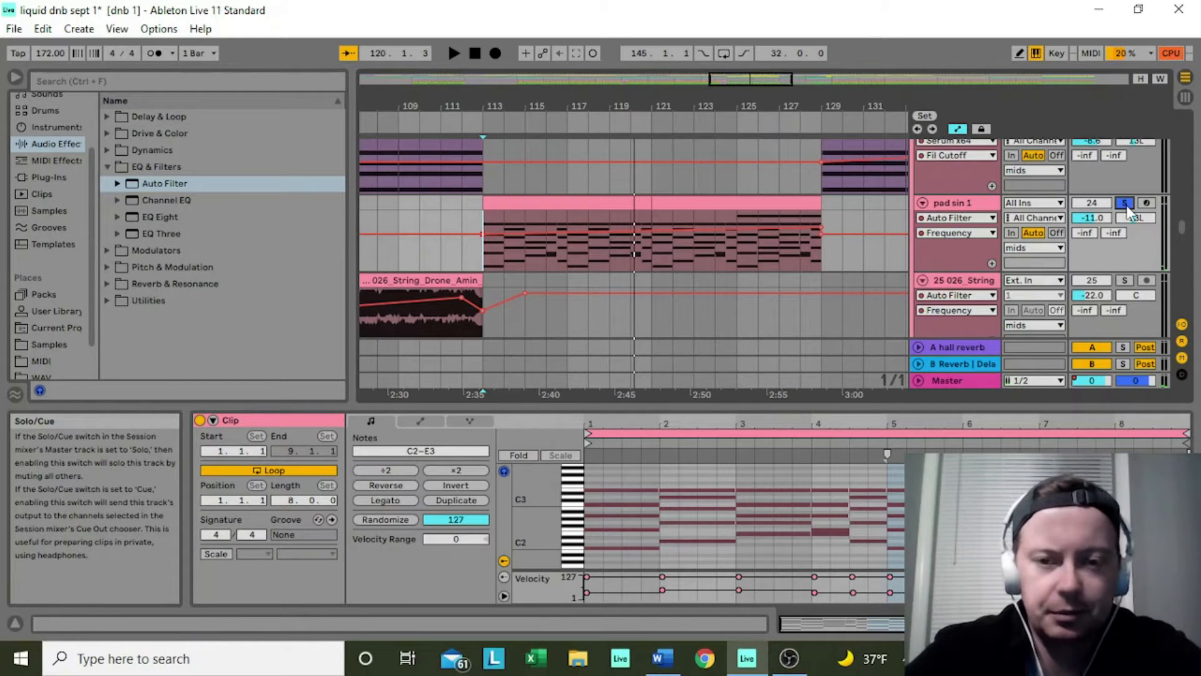
Step: Examine the pad sin 1 track's device chain and the MIDI notes of its clip at bars 121 to 129
click(1013, 624)
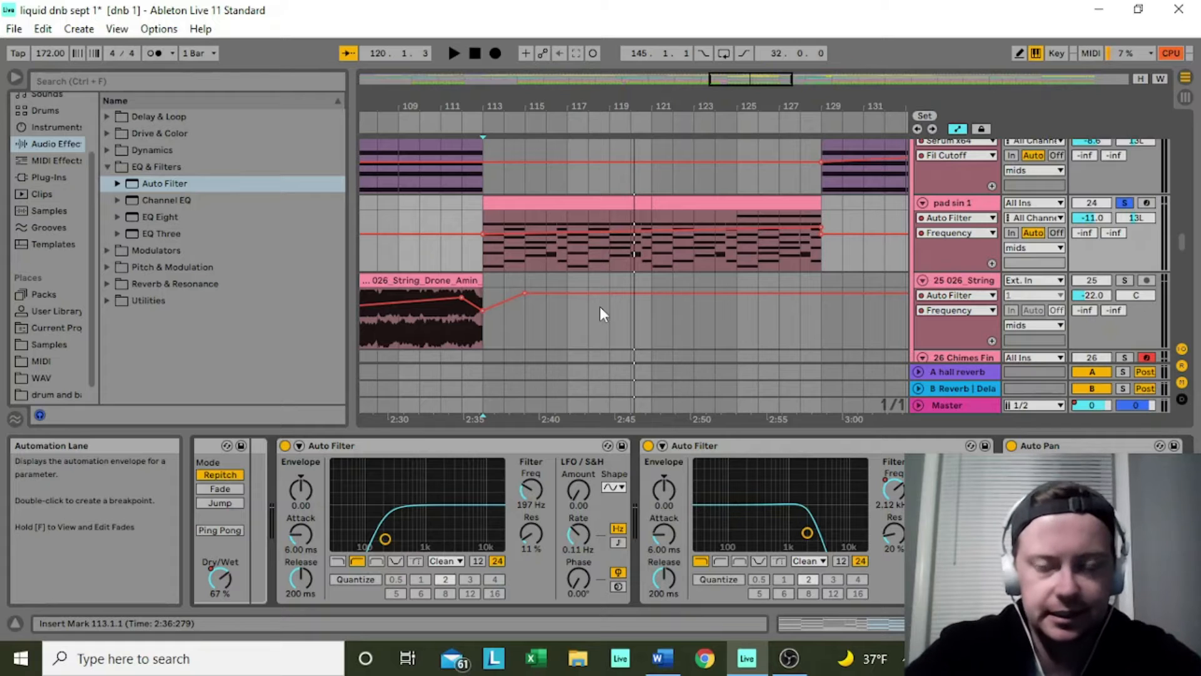
click(733, 217)
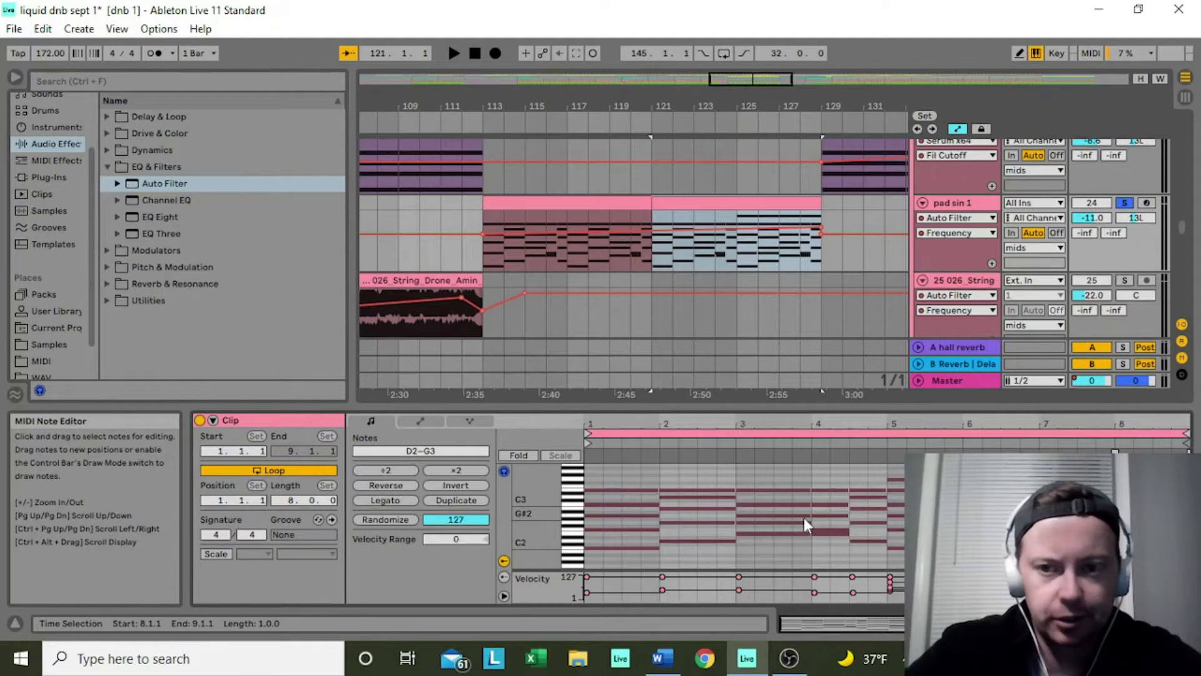
click(695, 255)
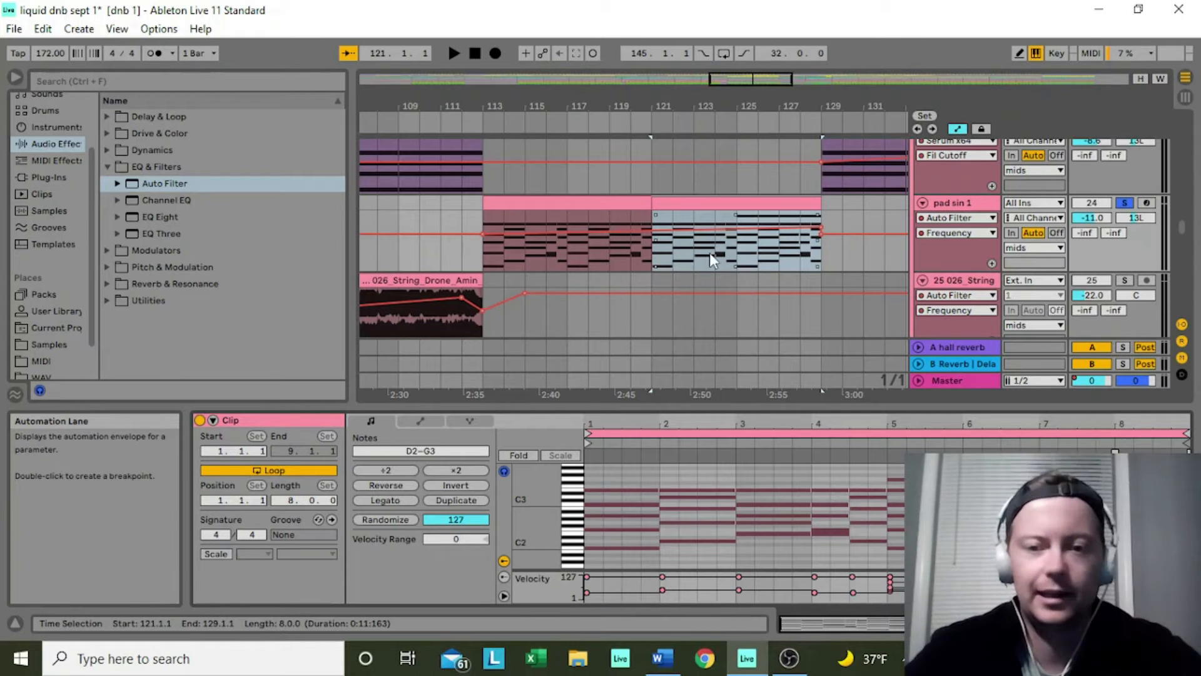
click(710, 253)
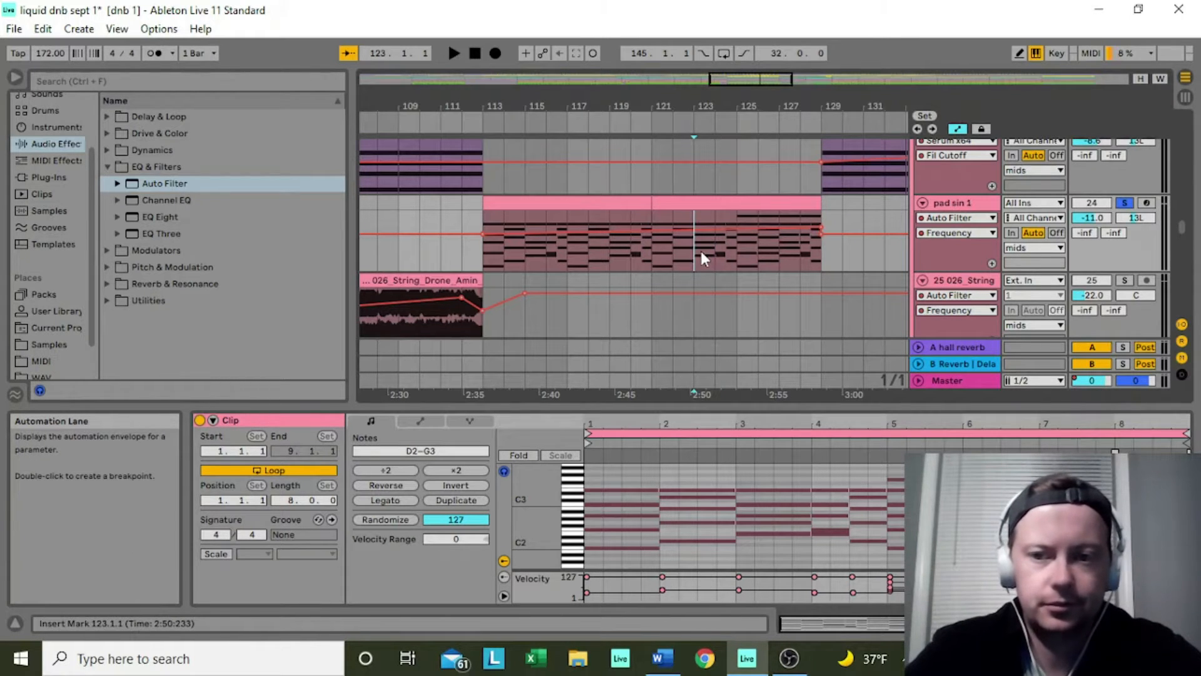
key(space)
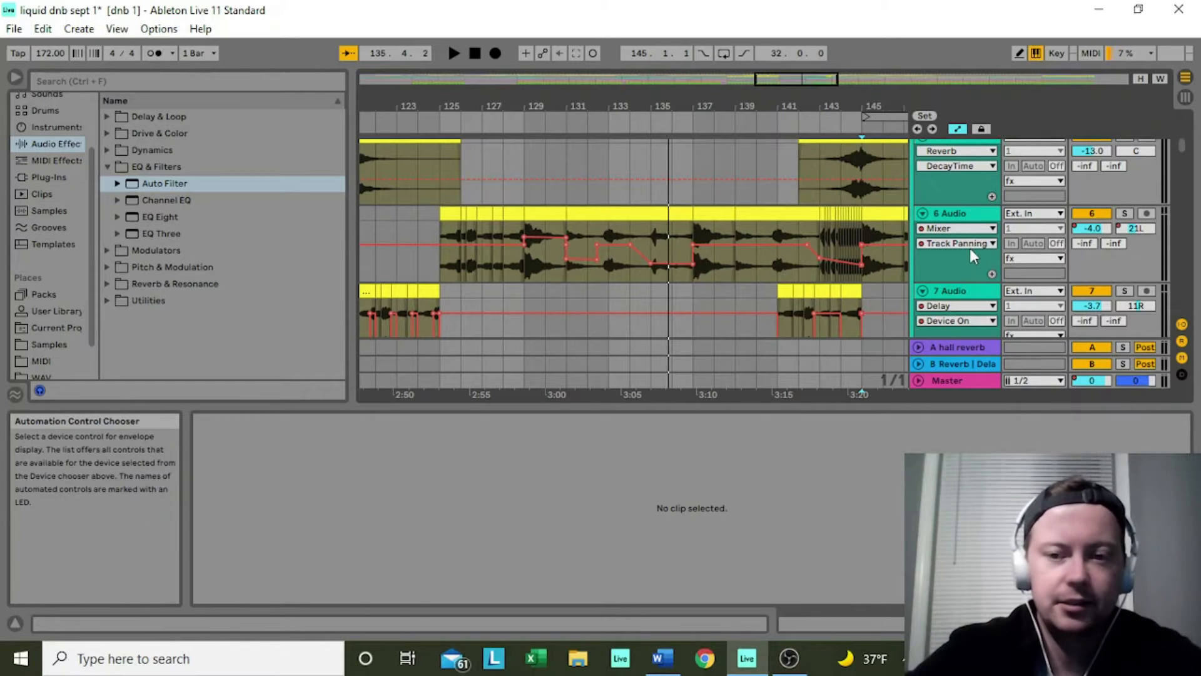
Step: Solo the 6 Audio track and play it from bar 129 to hear its panning automation
click(519, 270)
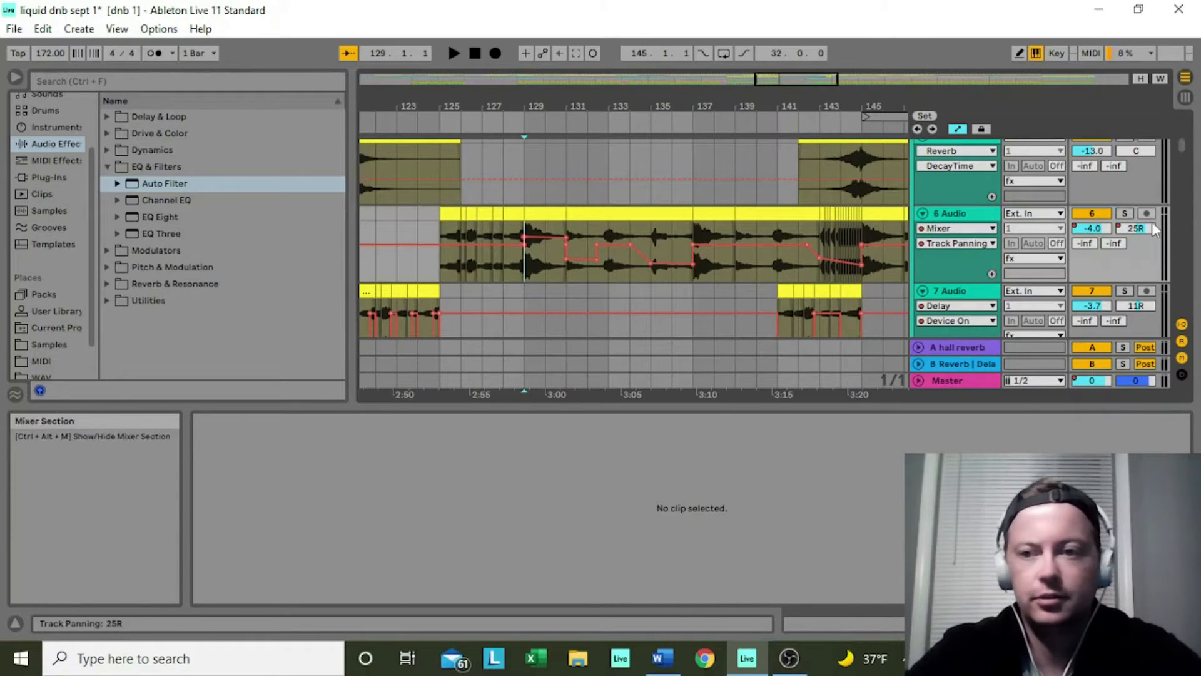
click(1125, 213)
key(space)
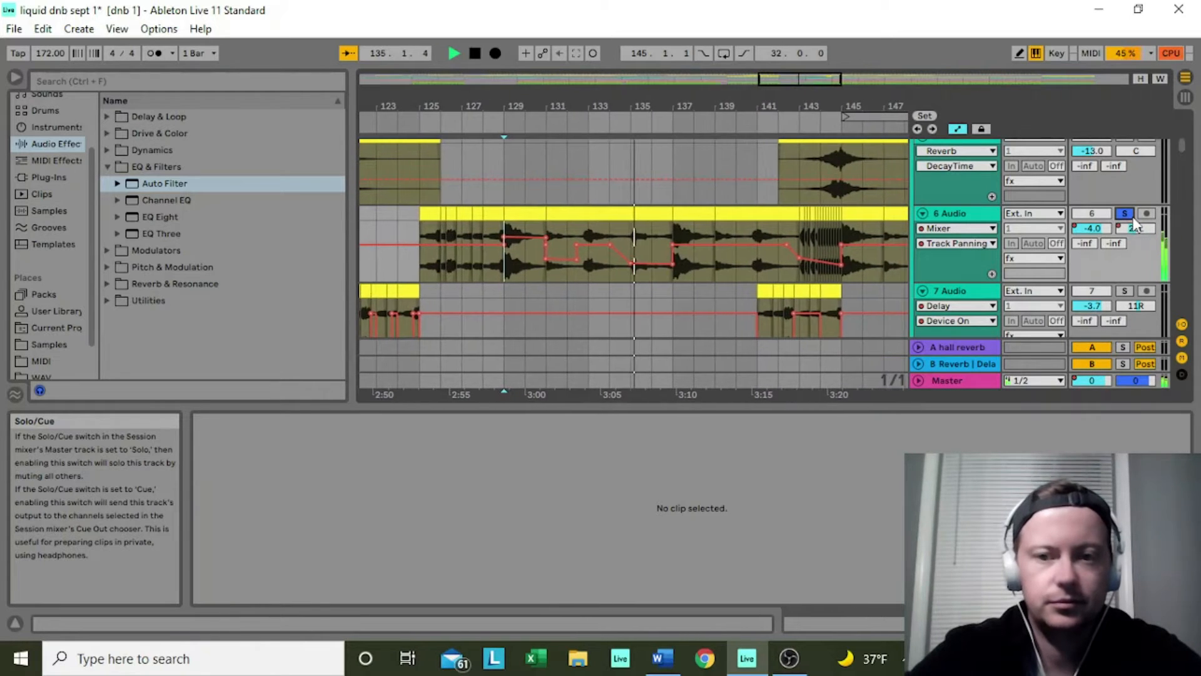
key(space)
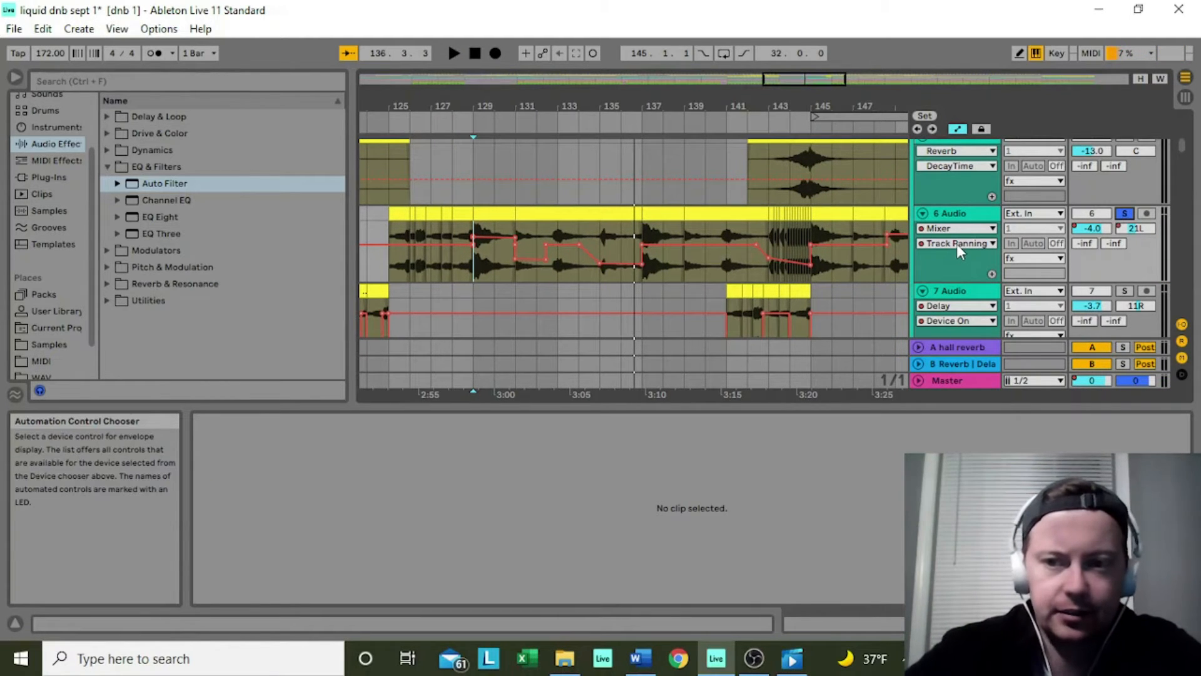
Step: Show the Track Panning envelope on the 6 Audio track and examine its left-panned segment after bar 131
click(956, 243)
click(955, 265)
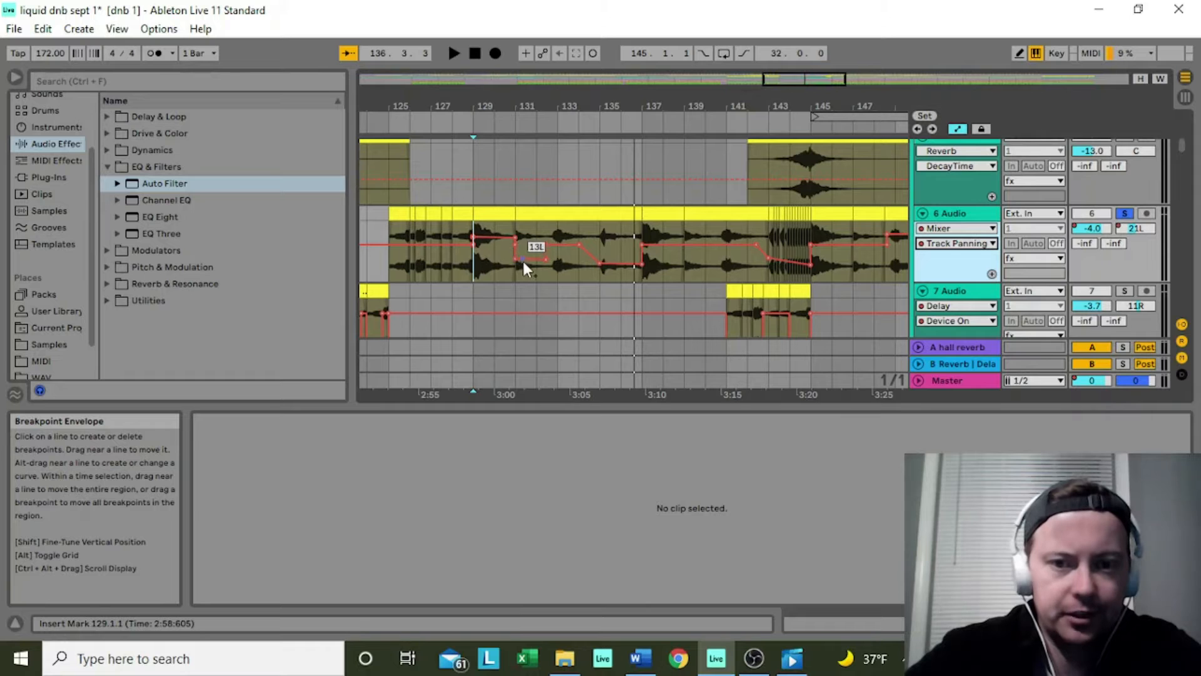
drag(538, 262, 542, 263)
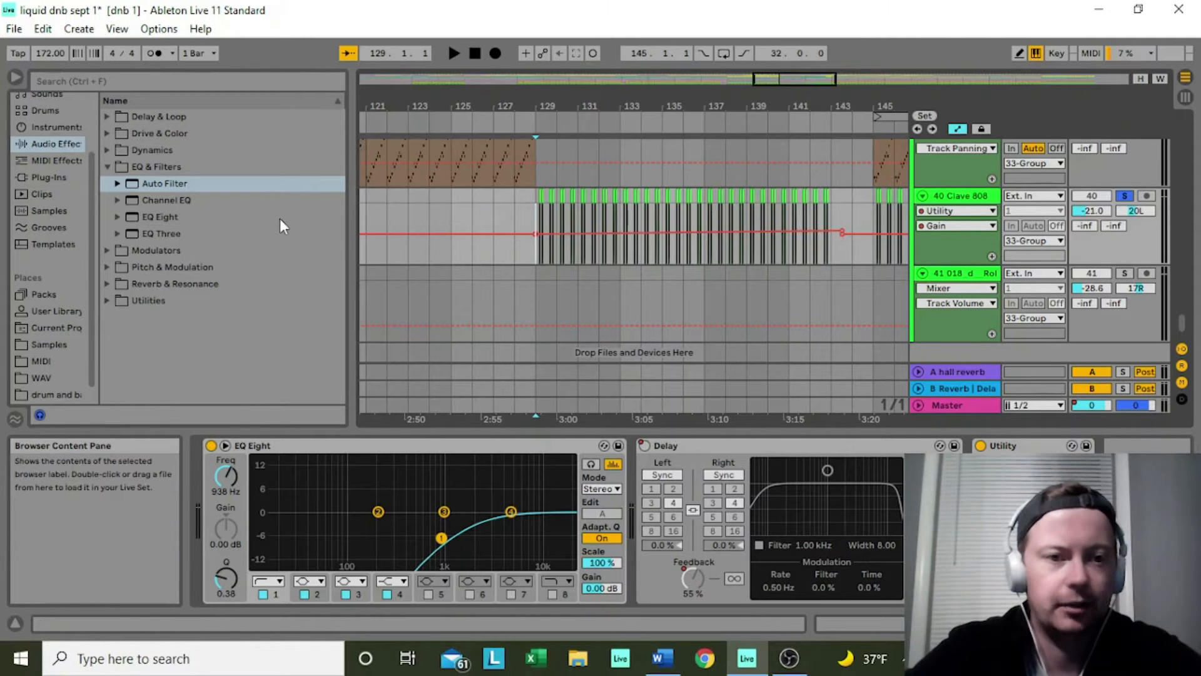
Step: Locate the Utility device among the audio effects and reveal its presets
click(109, 301)
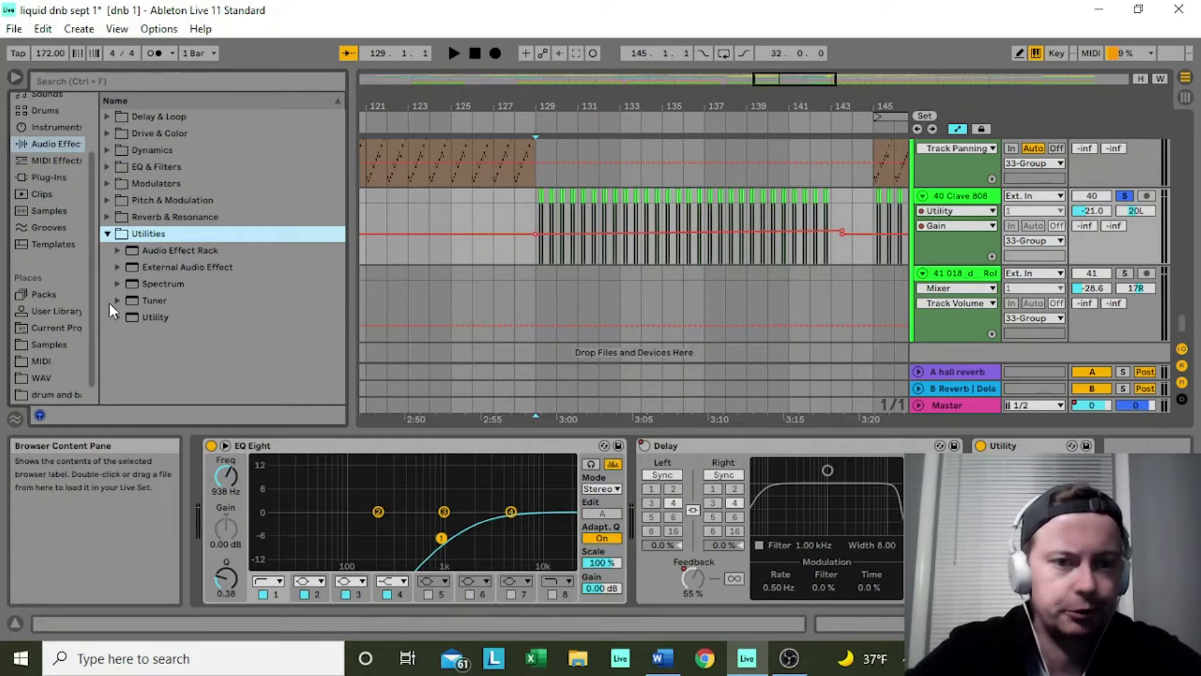
click(117, 317)
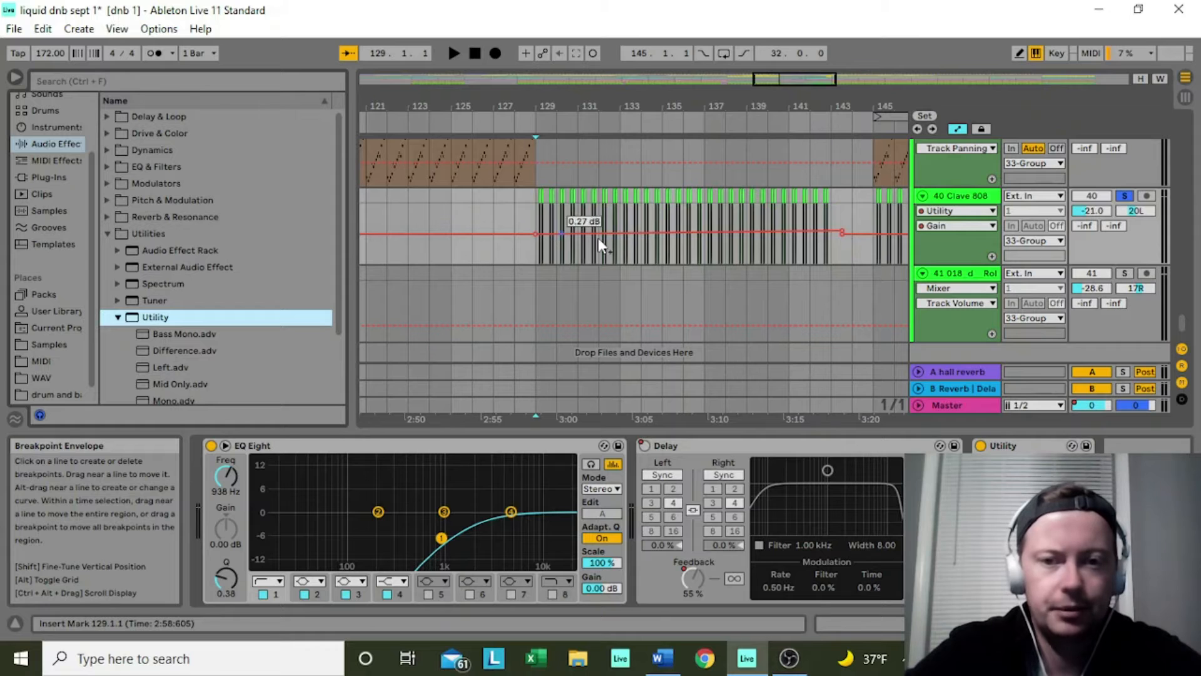
Step: Play the soloed 40 Clave 808 track from bar 129 to hear its Utility gain automation ramp
click(839, 230)
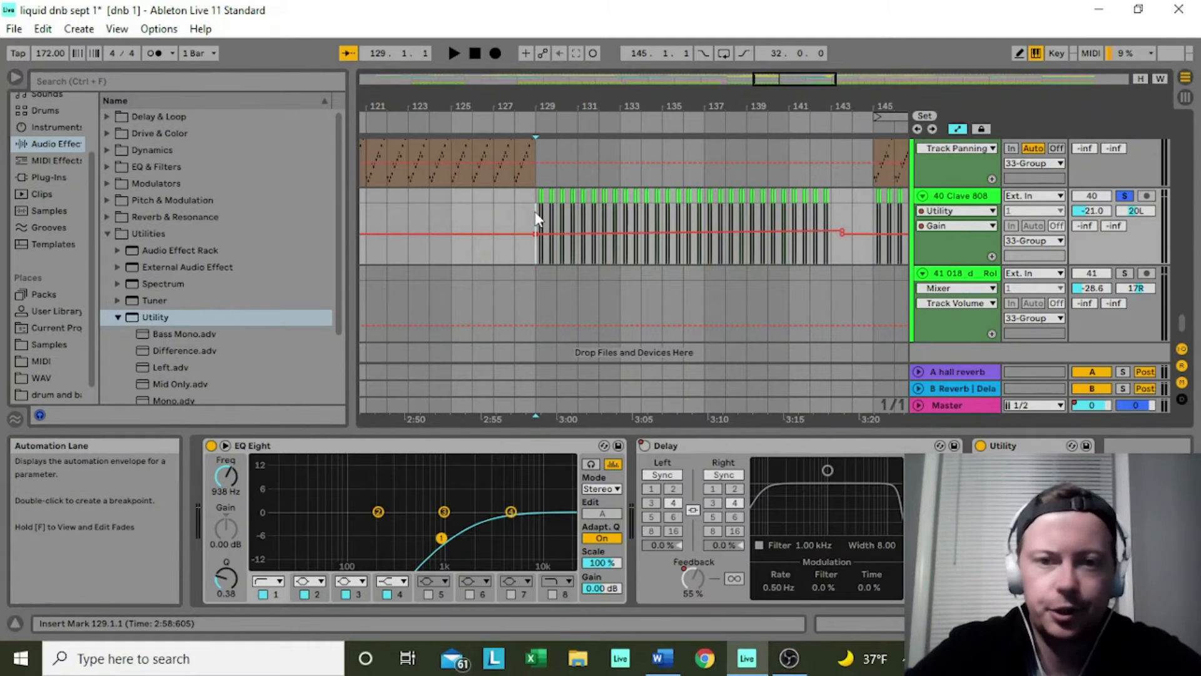
key(space)
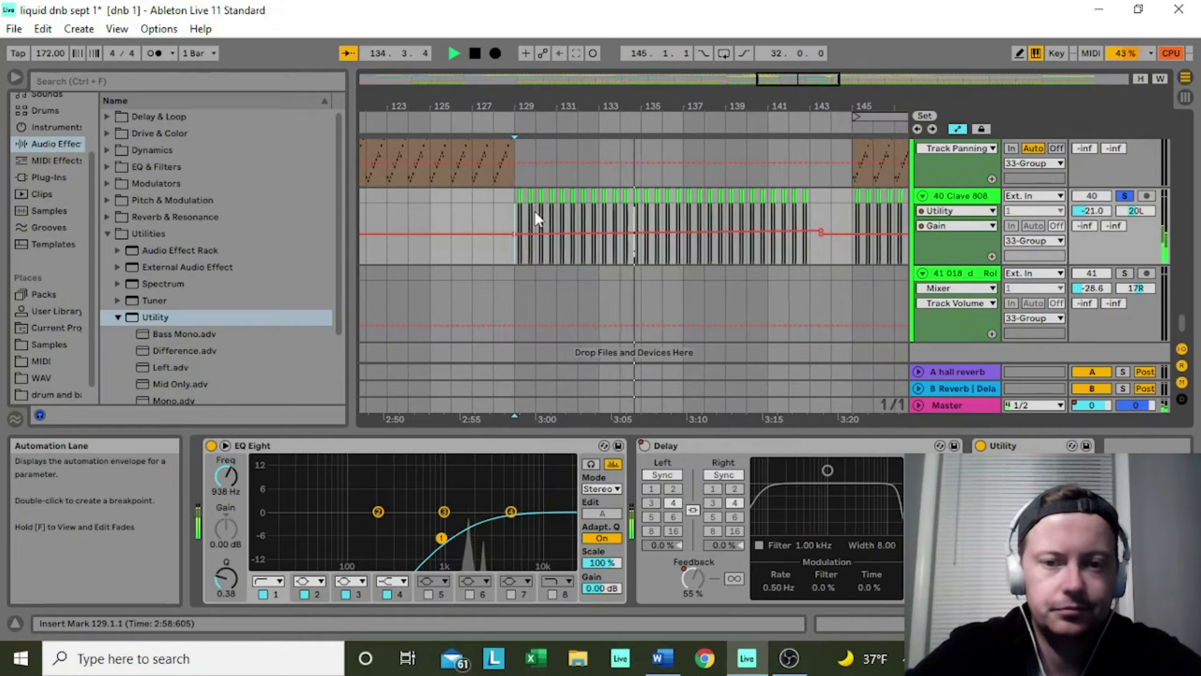
key(space)
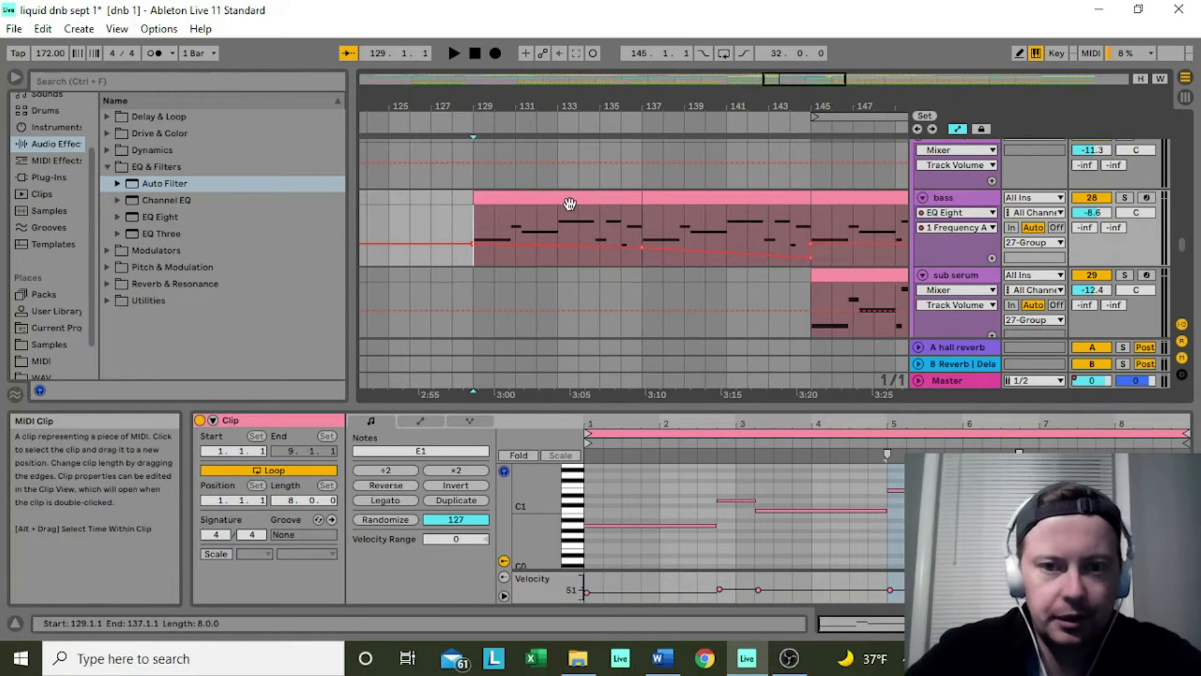
Step: Delete the lowest breakpoint at bar 145 in the bass track's EQ Eight frequency automation and play from bar 137
click(809, 260)
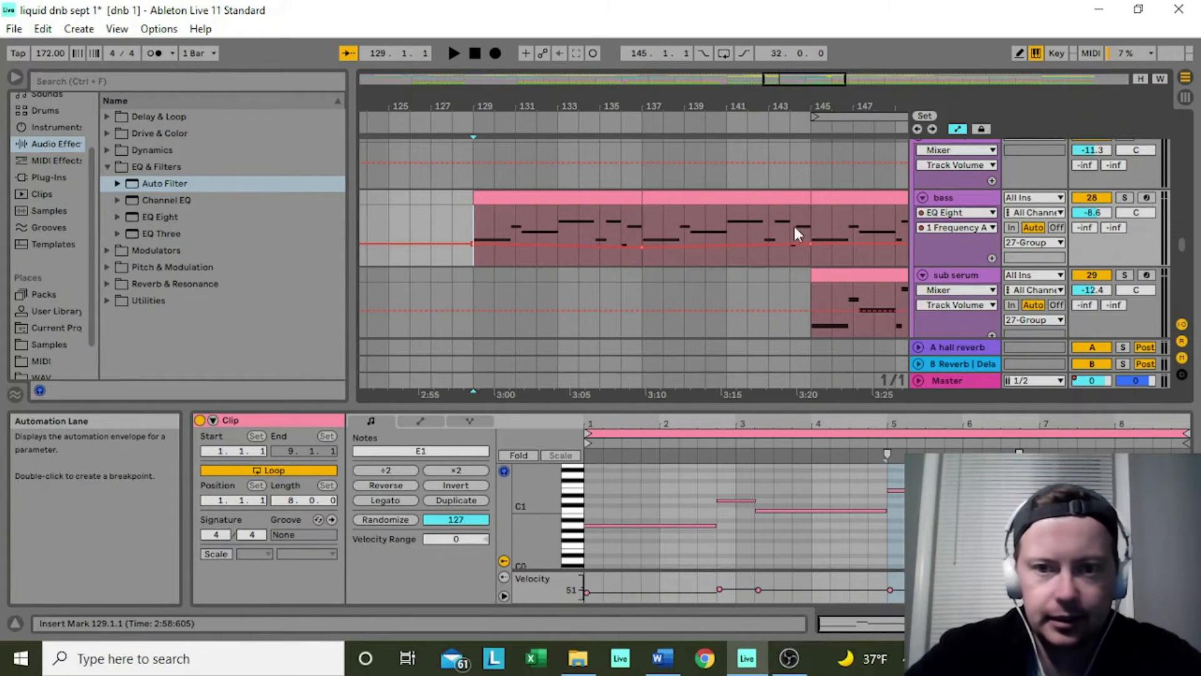
click(650, 216)
key(space)
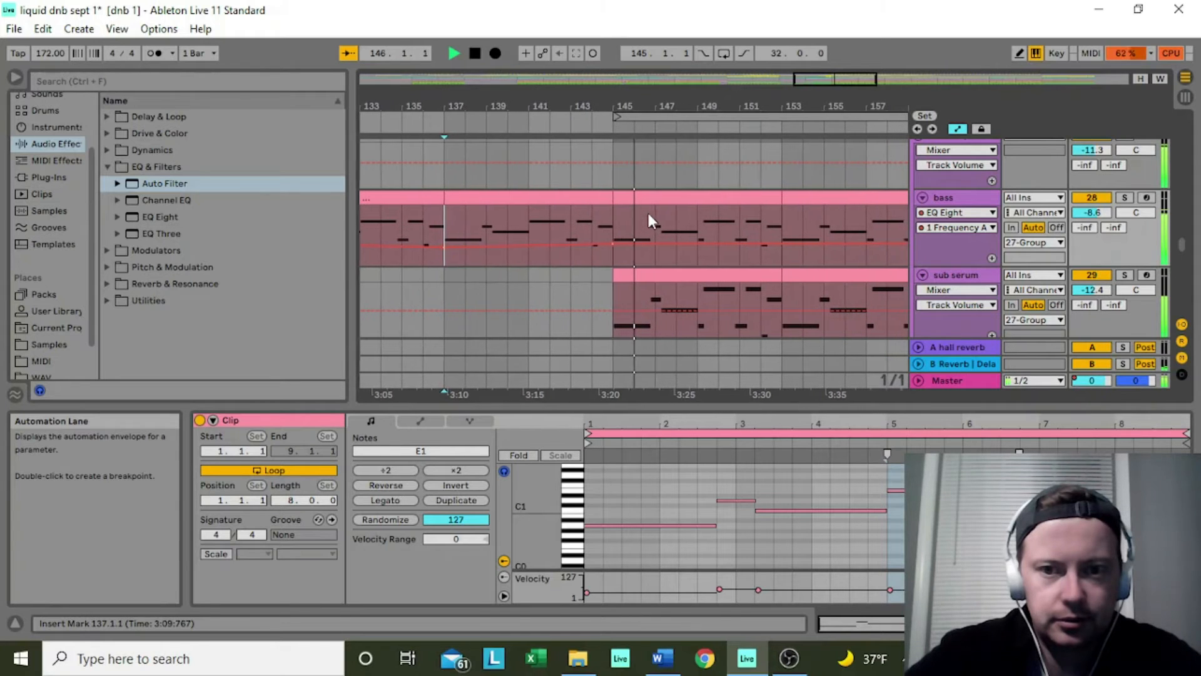
key(space)
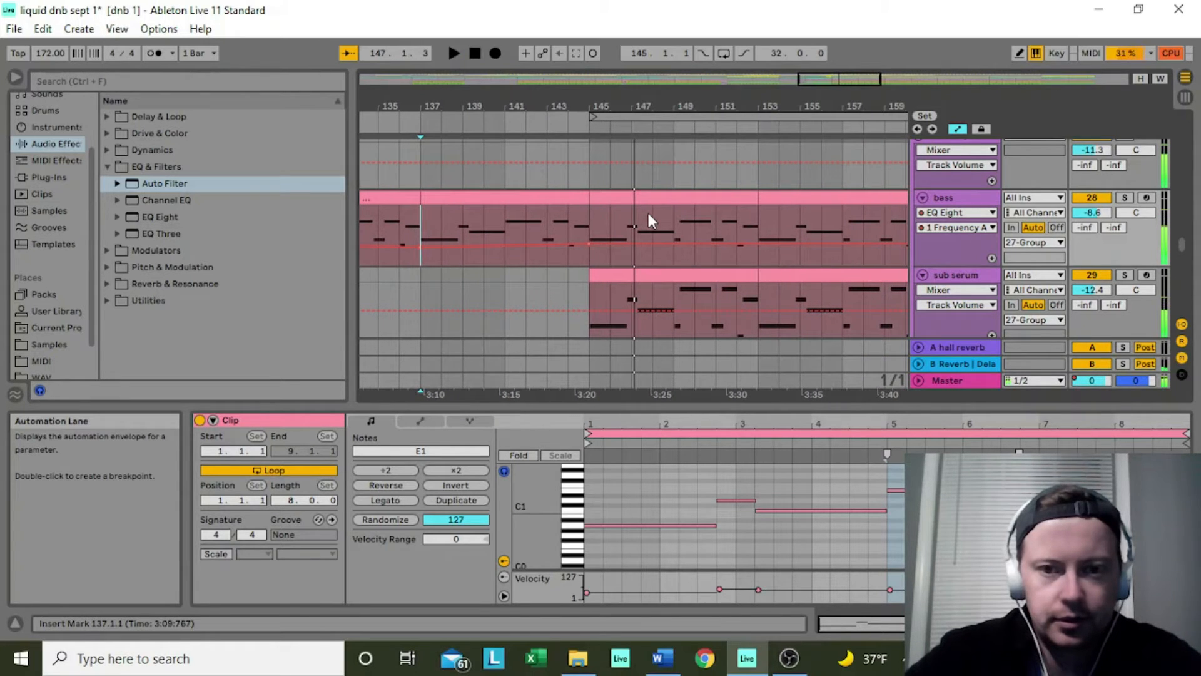
Step: Undo the deletion of the bass automation breakpoint and play from bar 137 again to compare
key(ctrl+z)
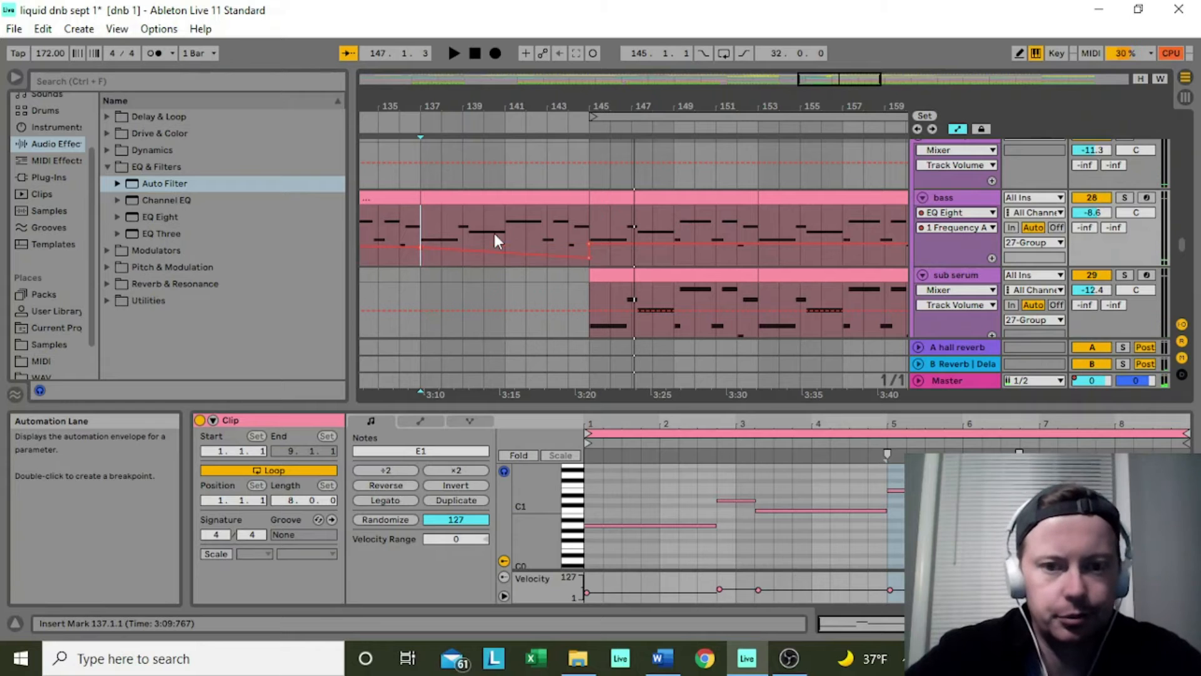
key(space)
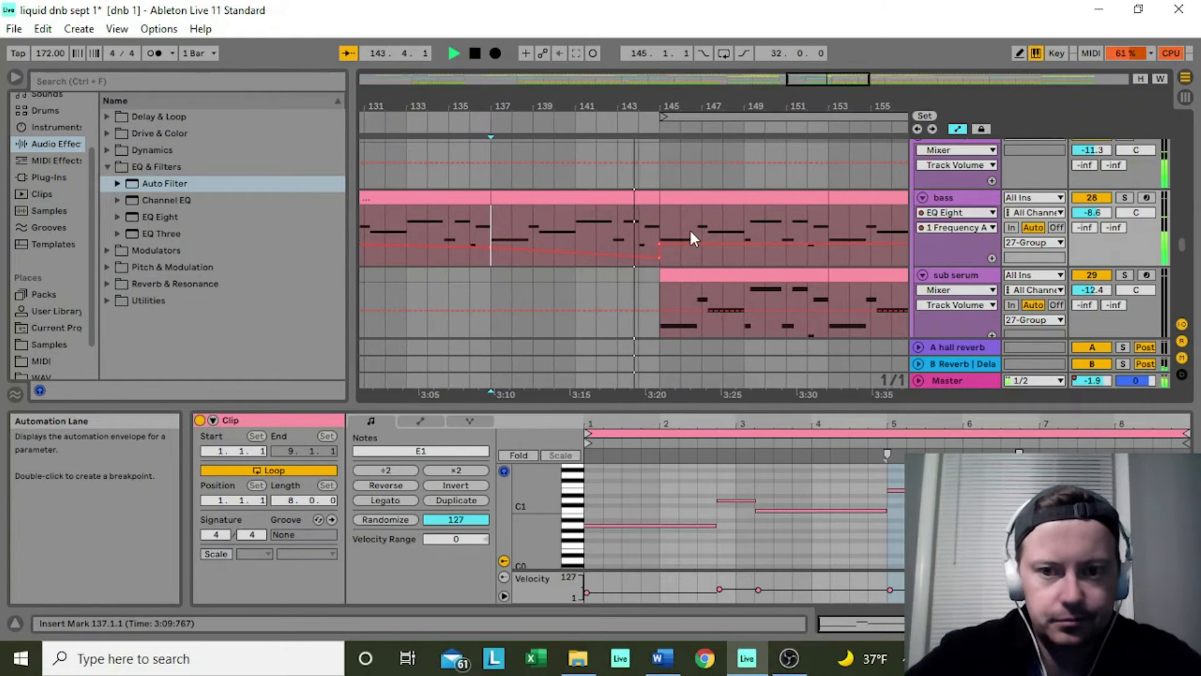
Step: Stop the bass playback and play the soloed piano melody track from bar 137 to hear its Auto Filter frequency automation
key(space)
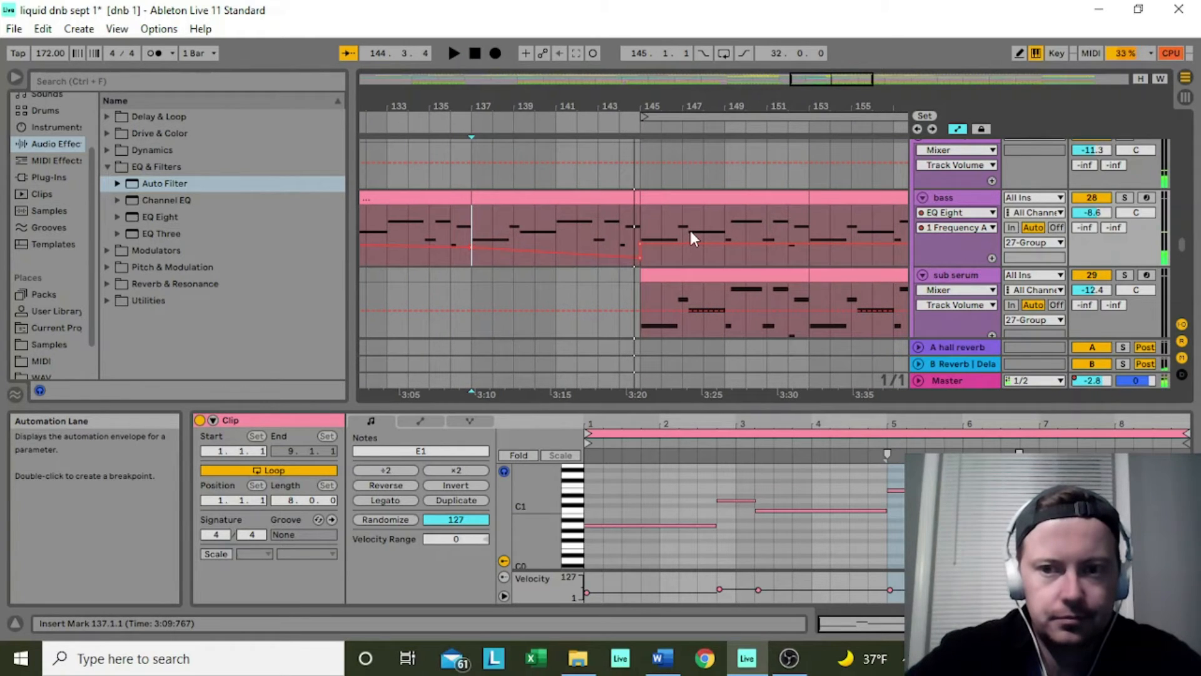
mouse_move(790, 662)
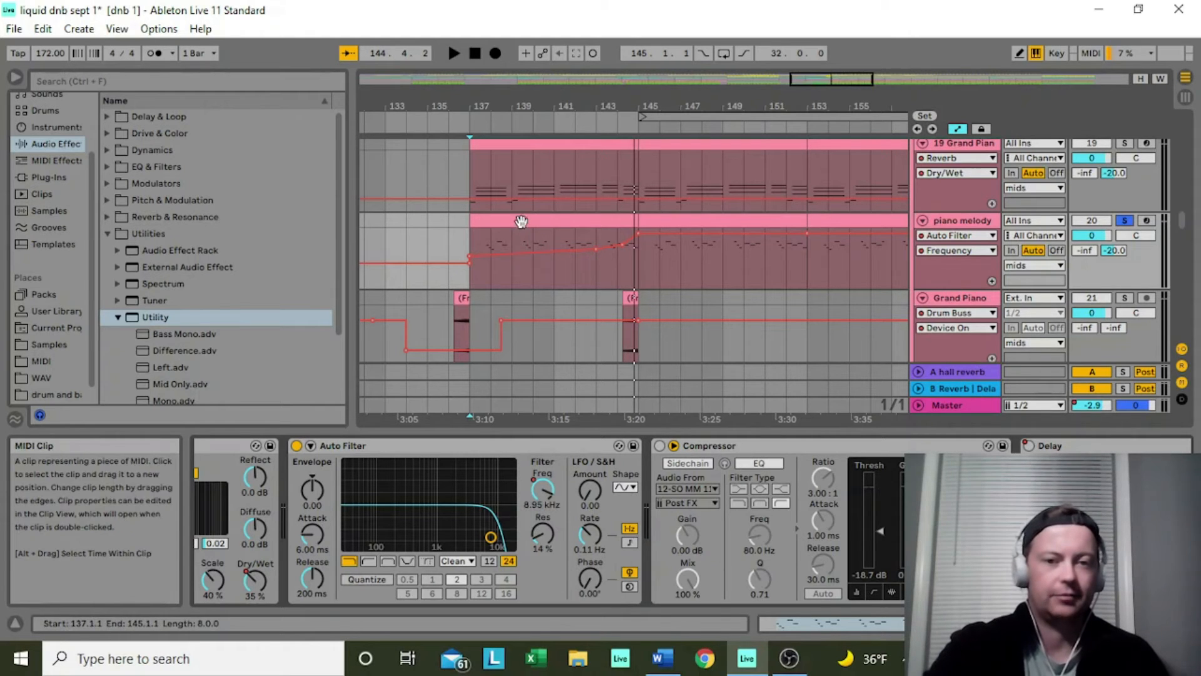
key(space)
key(space)
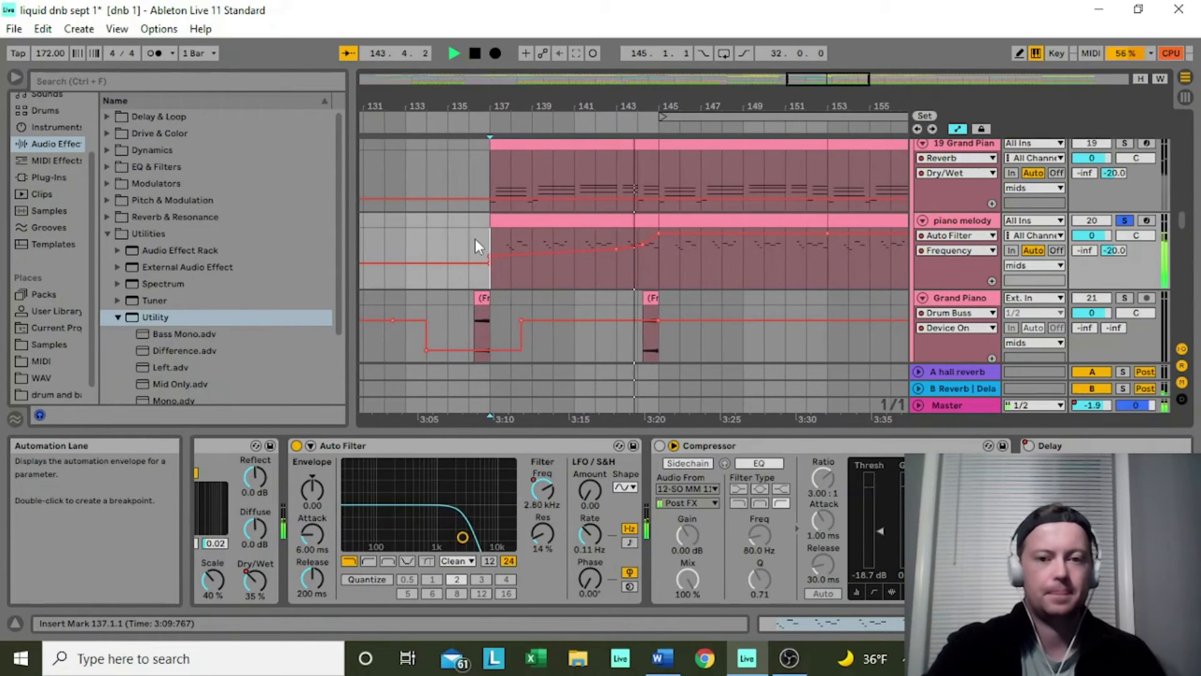
key(space)
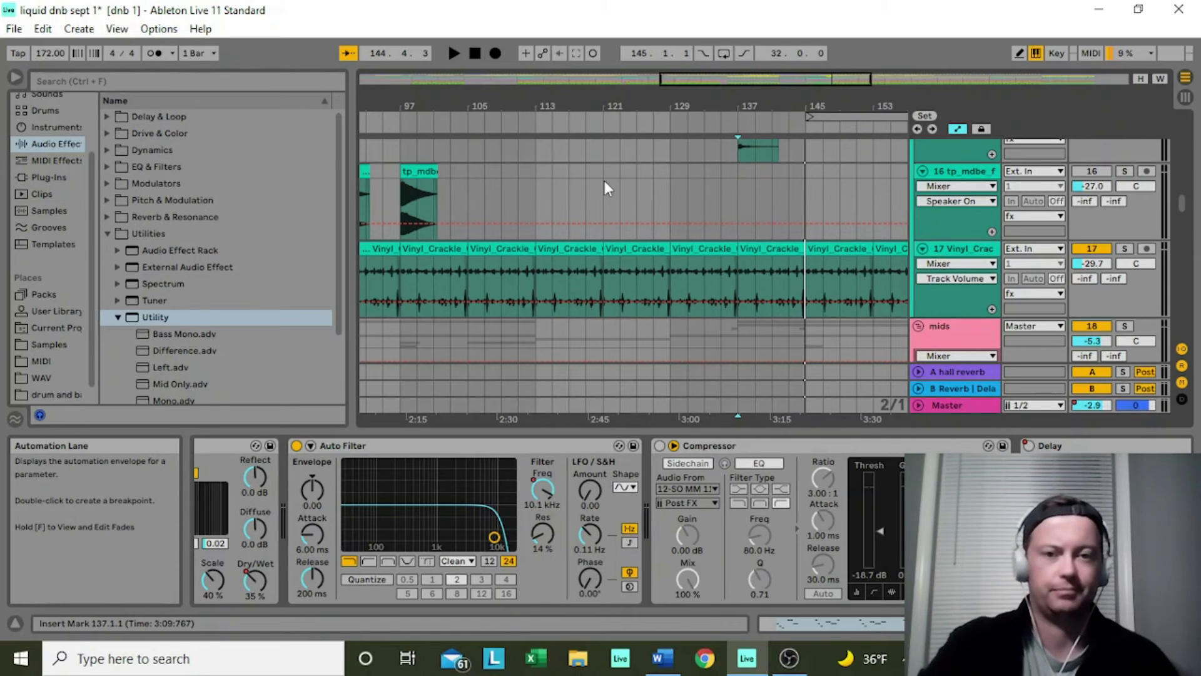
Step: Play the full arrangement from bar 109 to bar 153 to hear the automated transitions in context
click(502, 200)
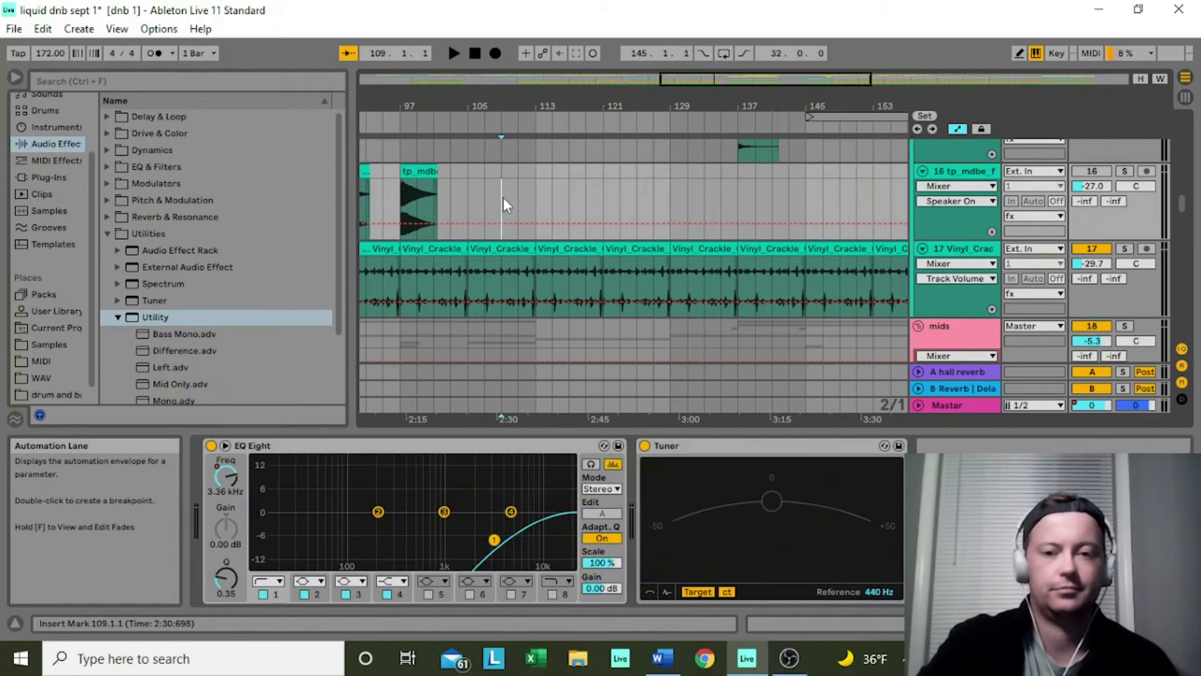
key(space)
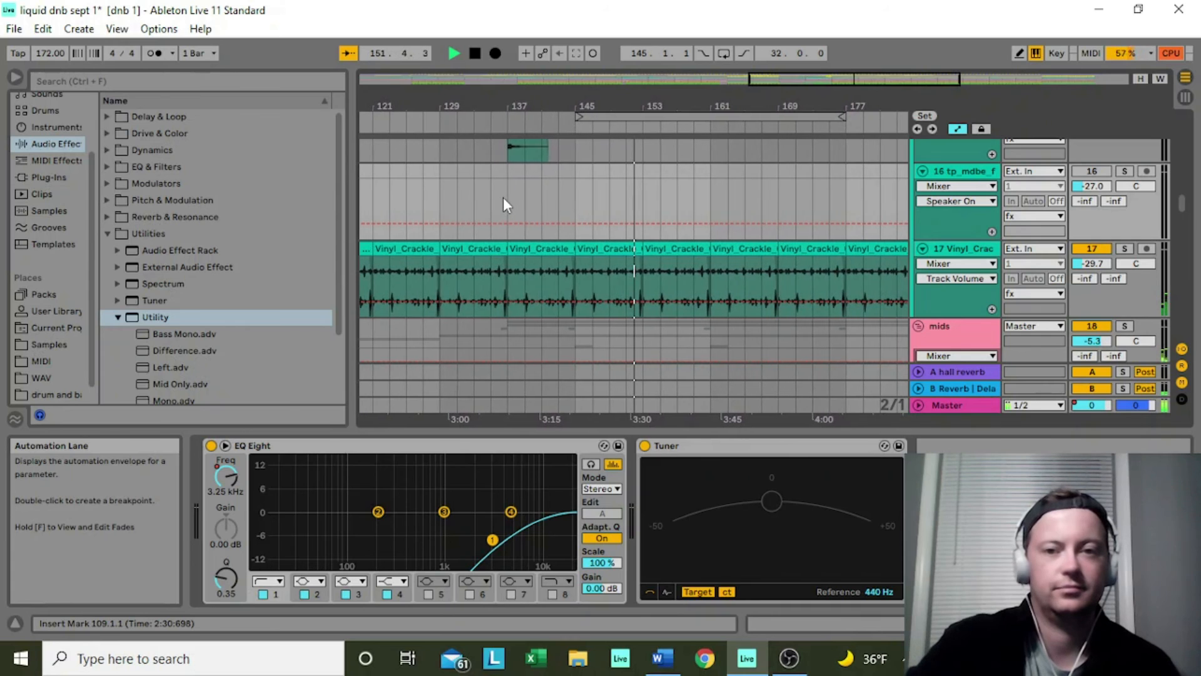
key(space)
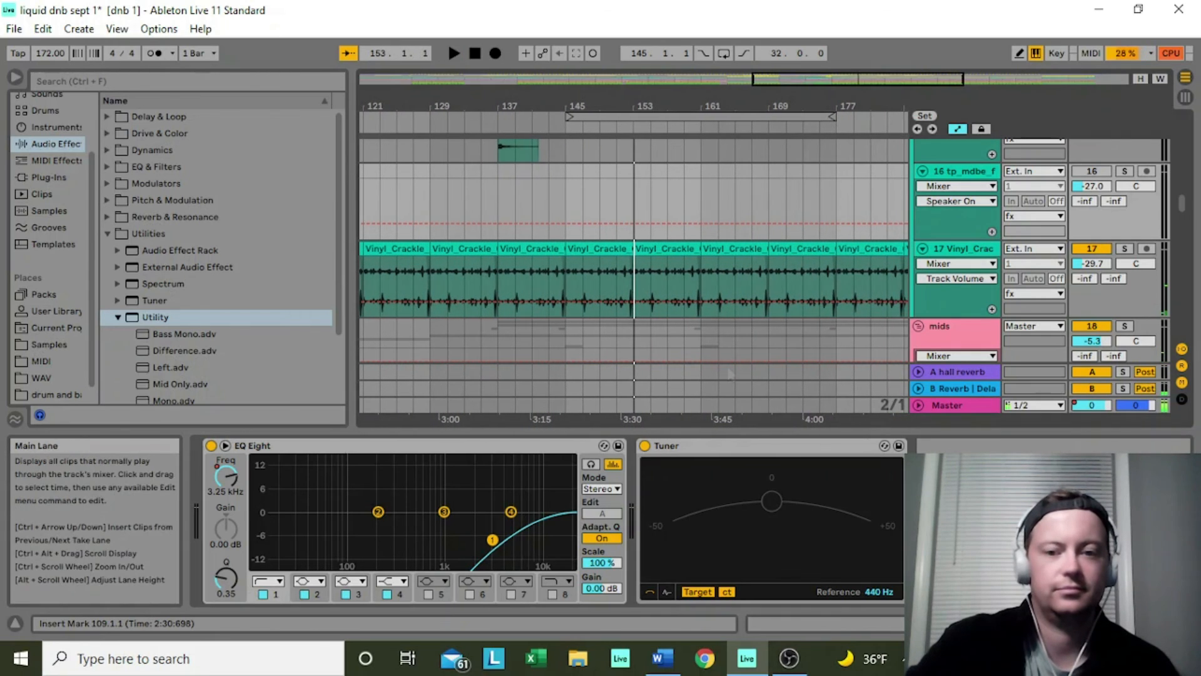